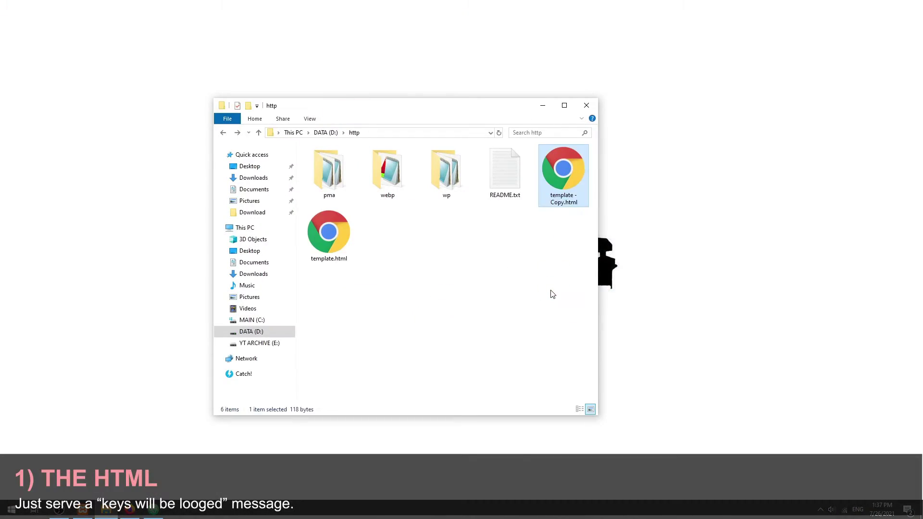
Confirm the name keylog.html for the template copy and open it in Atom
key(Return)
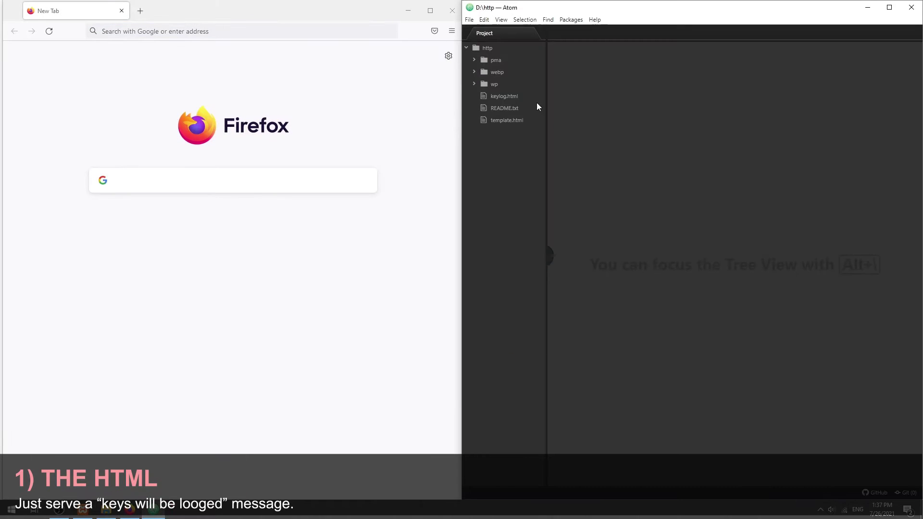
click(509, 92)
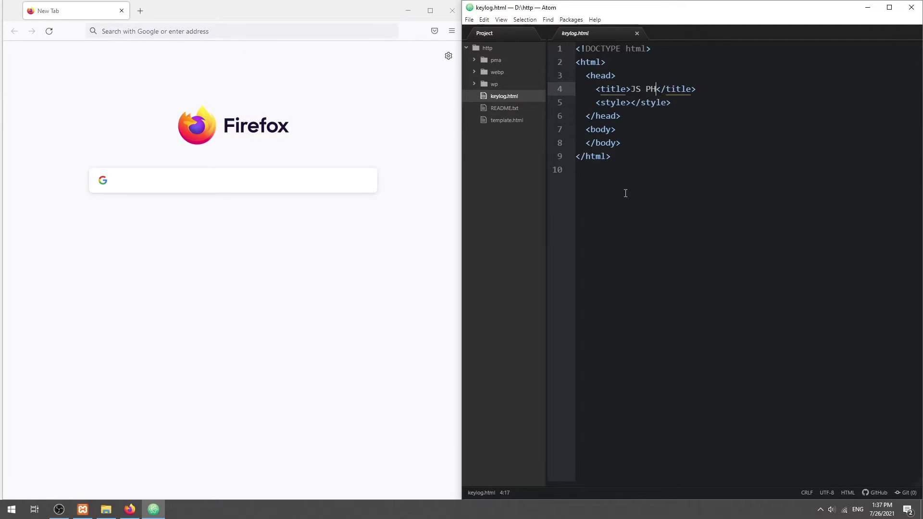
text(P Keylogg)
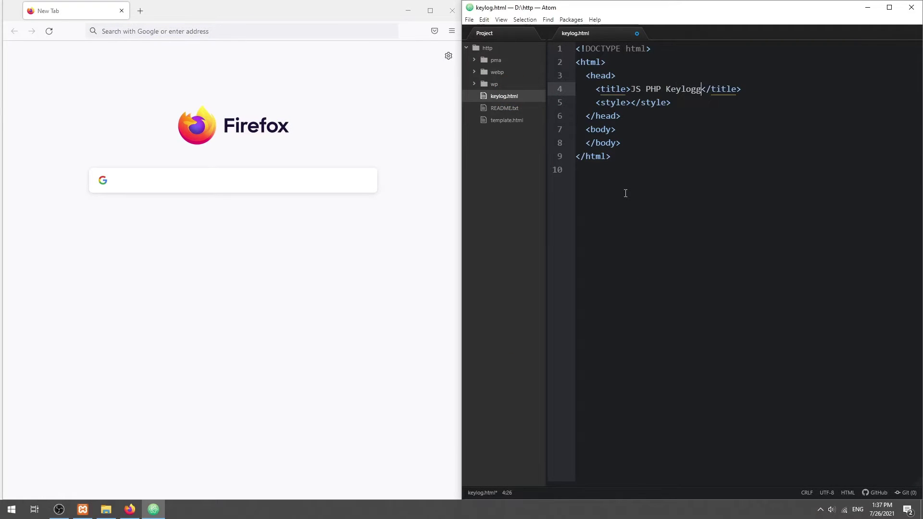
Add the 'All key presses will be logged' heading and a textarea to keylog.html
key(Down)
key(Down)
key(Down)
key(End)
key(Return)
text(<)
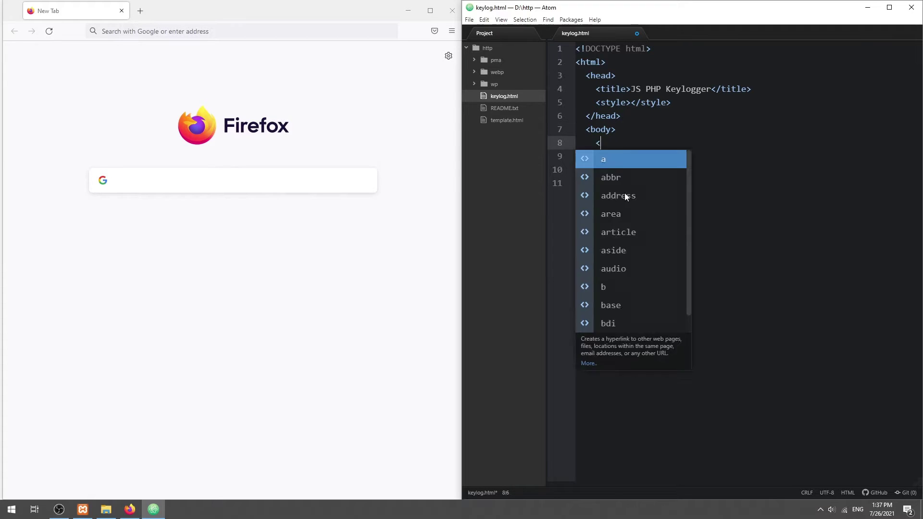
text(h1></h1>)
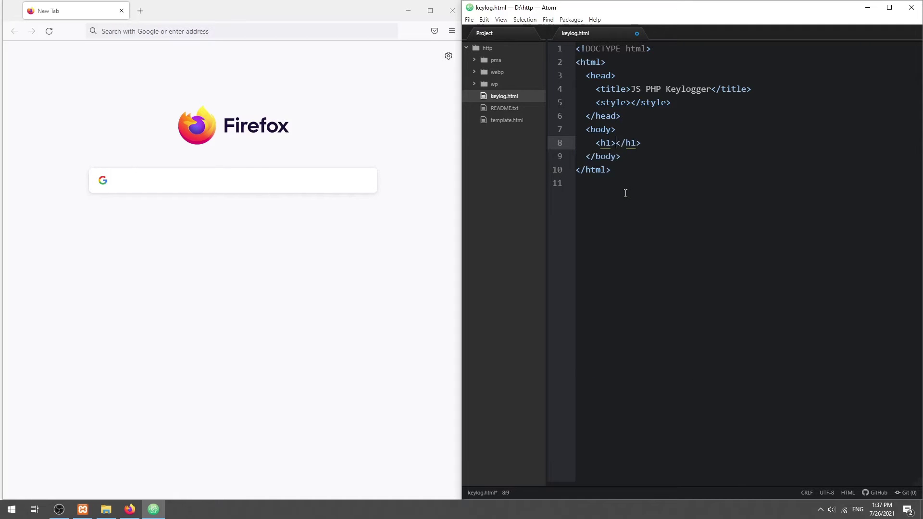
text(All key presse)
text(s will be logged)
key(End)
key(Return)
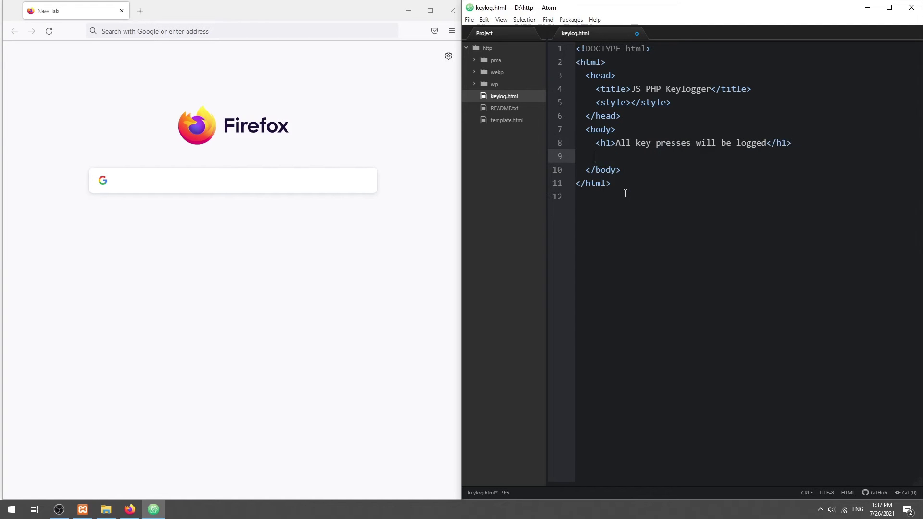
text(<textarea><textarea>)
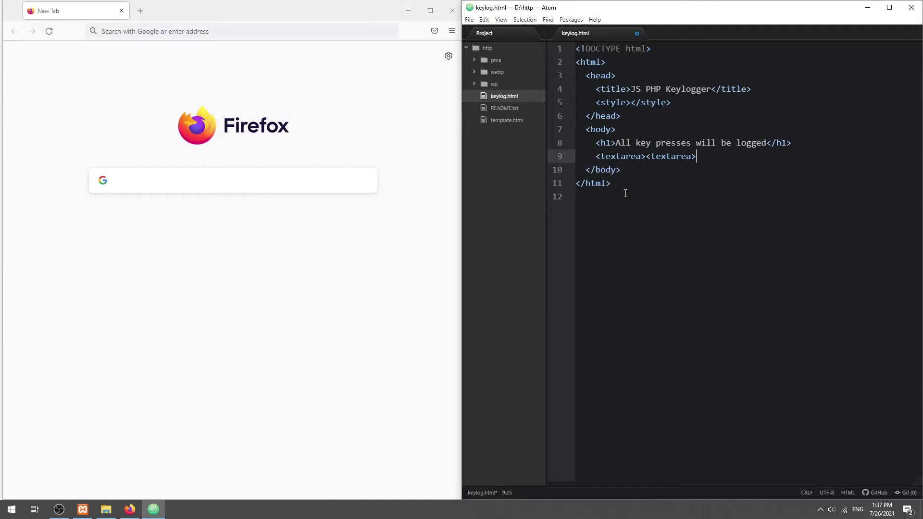
text(/)
Load keylog.html from localhost in Firefox
click(258, 35)
text(localhost)
key(Return)
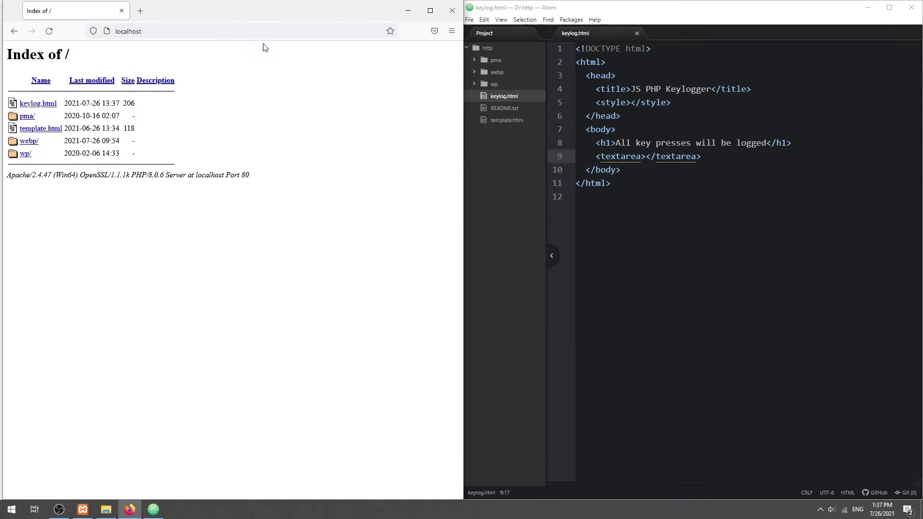
click(32, 104)
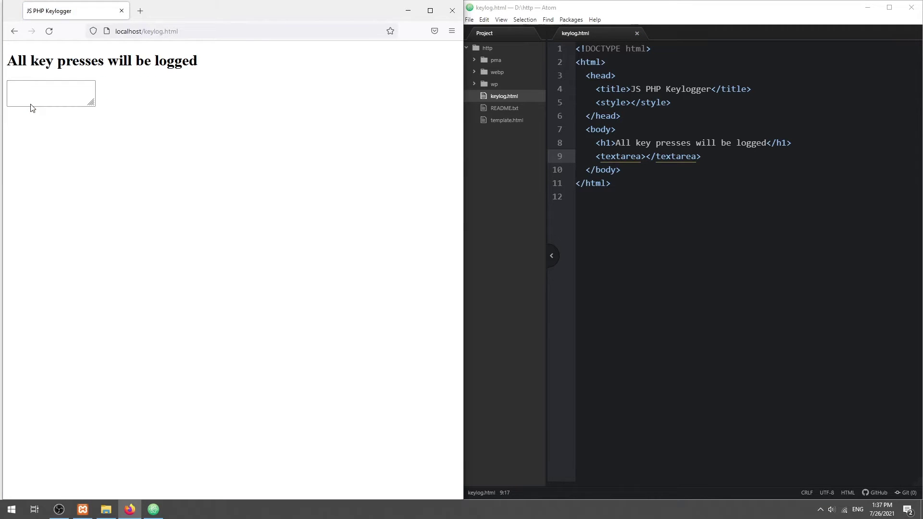
Replace style with a script holding a keylog object and a window DOMContentLoaded listener
double_click(613, 102)
text(crip)
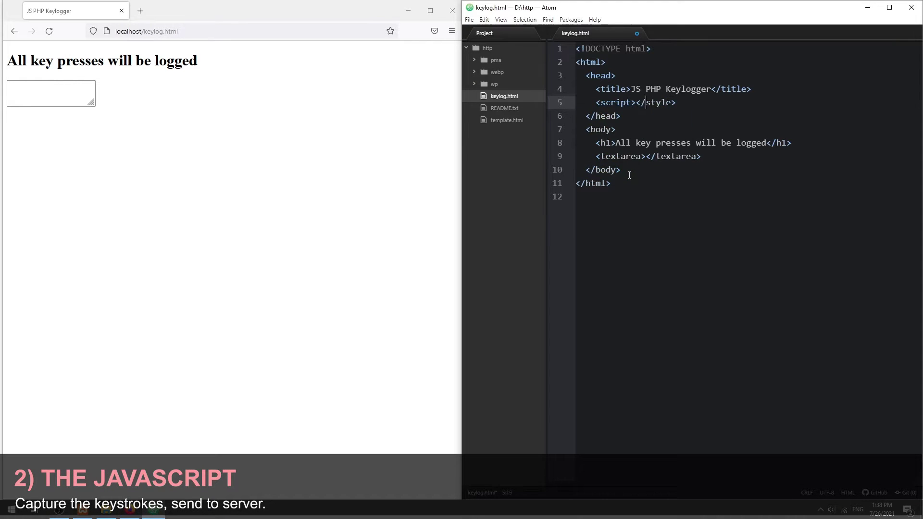
text(script)
key(Return)
key(Return)
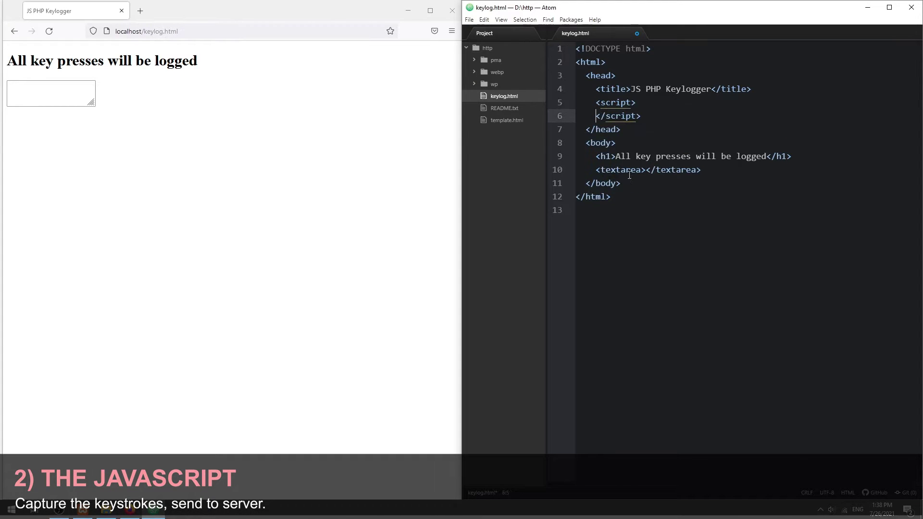
key(Up)
text(var keylog =)
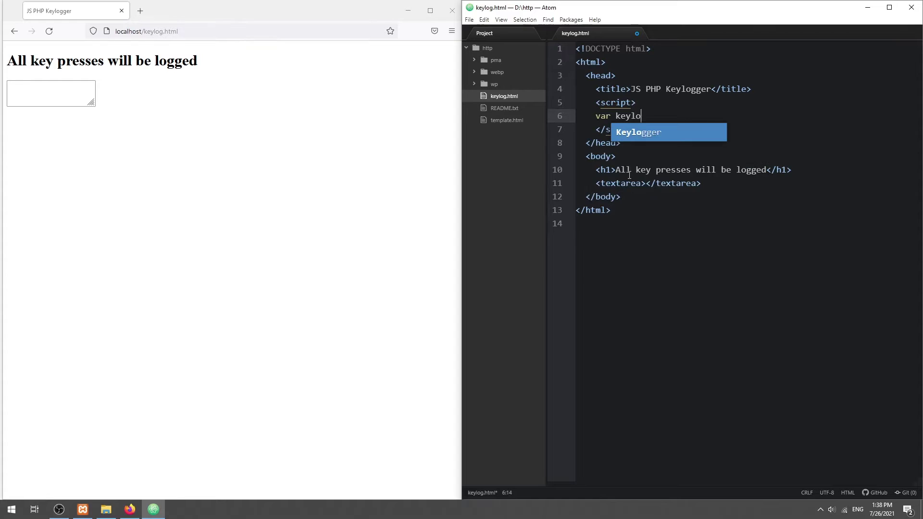
key(Return)
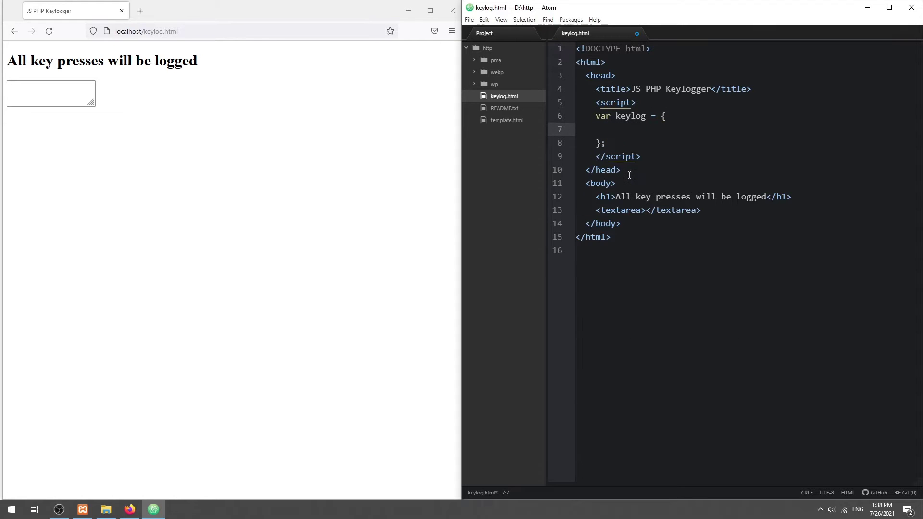
key(Down)
key(End)
key(Return)
text(windo)
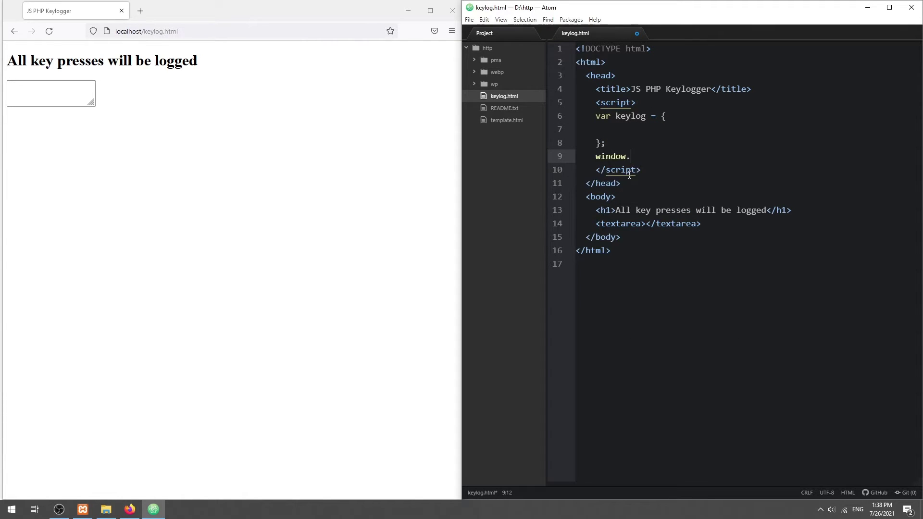
text(addEventListener()
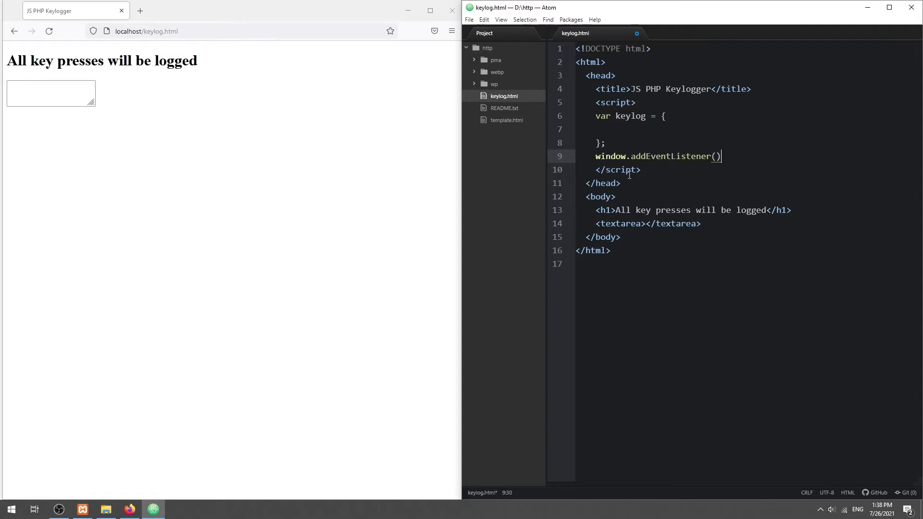
text("DOMContentLoaded",)
text( keylog.init)
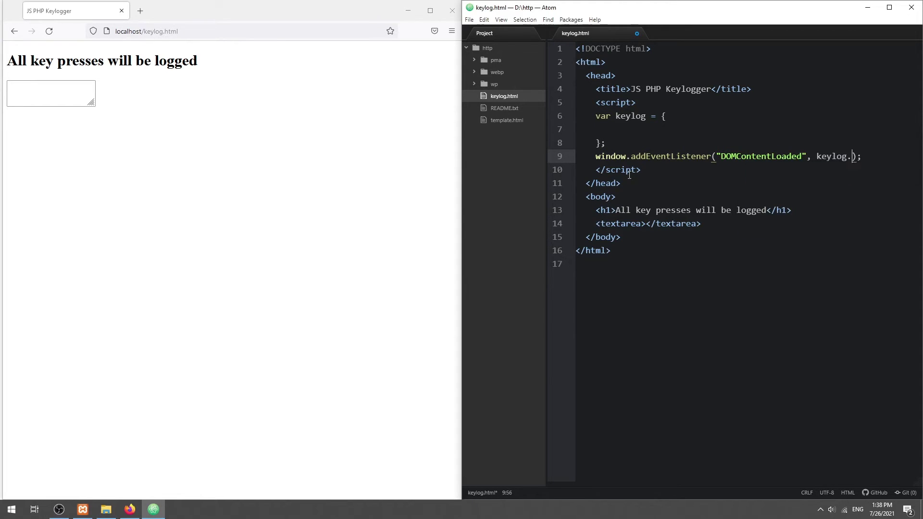
Add an init function to the keylog object for DOMContentLoaded to run
key(Up)
text(INIT)
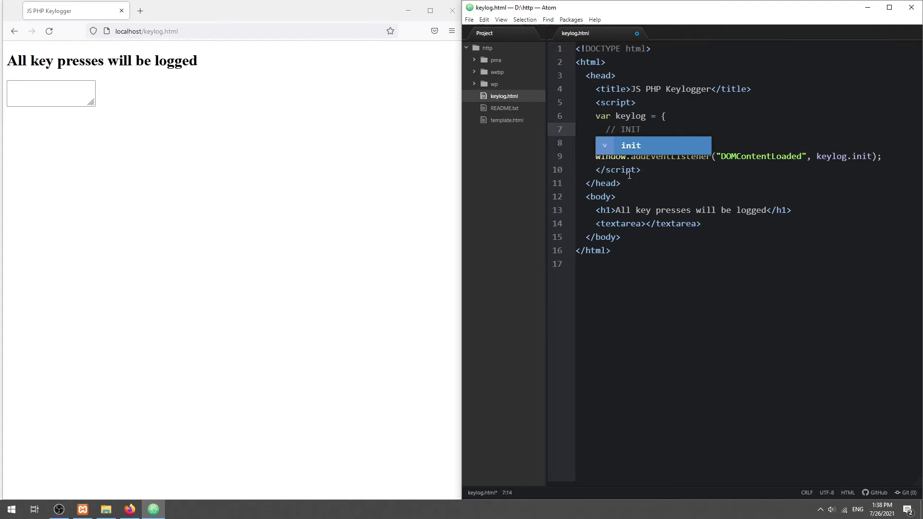
text(IALIZE)
key(Return)
text(init : funct)
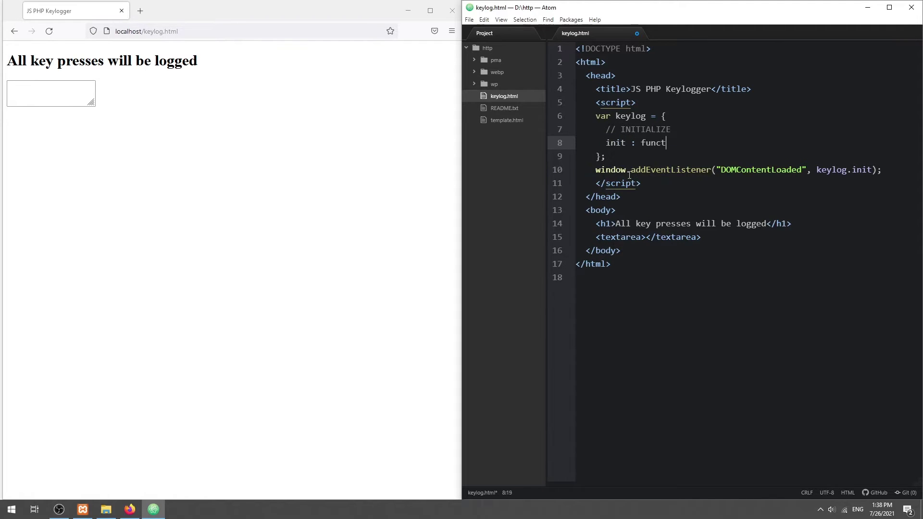
text(ion () {)
key(Return)
key(Down)
key(Down)
key(Home)
key(ctrl+shift+Right)
key(ctrl+shift+Right)
key(ctrl+shift+Right)
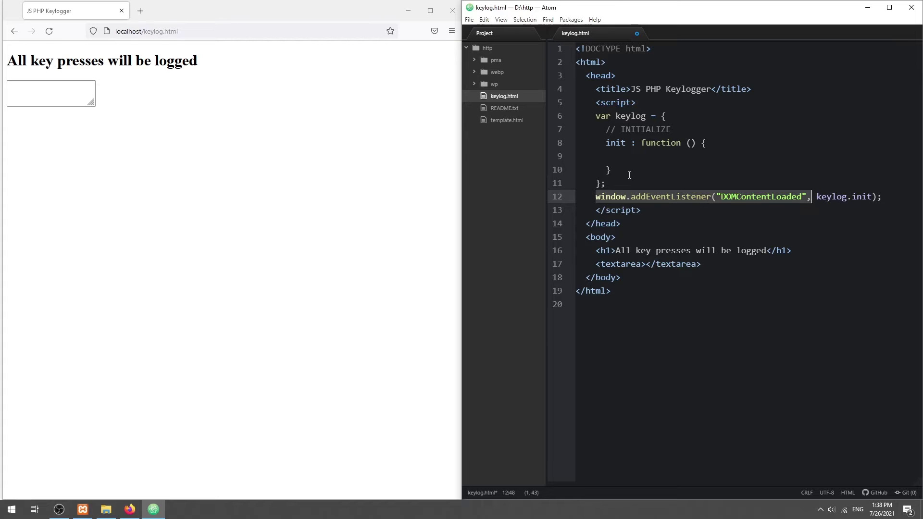
key(Up)
key(Up)
key(Up)
text(// )
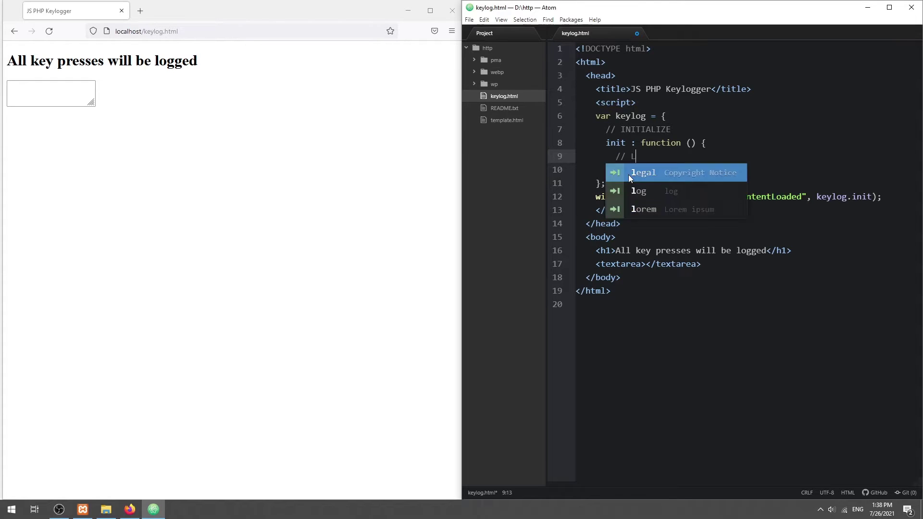
text(LISTEN TO ALL KEY )
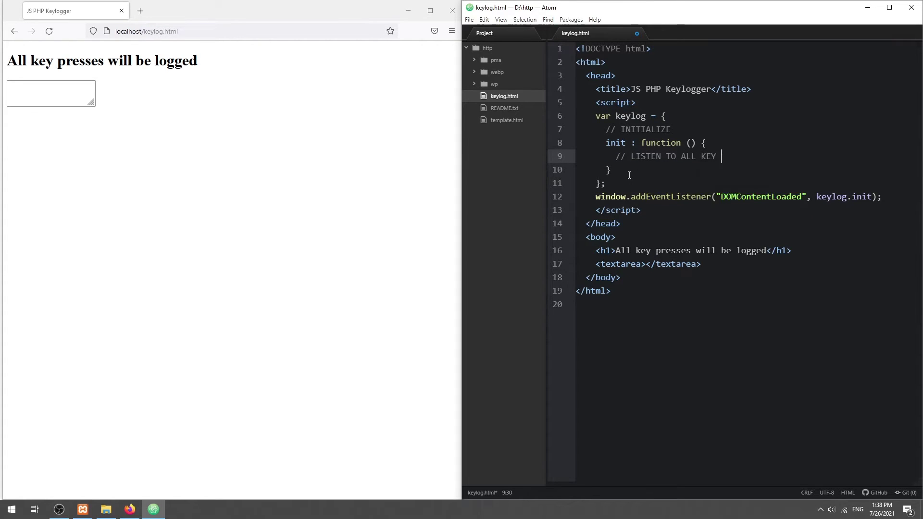
text(PRESSES, STORE )
text(INTO ARRAY)
Add an empty keydown listener taking evt inside init
key(Return)
text(window.addEventListener("DOMContentLoaded")
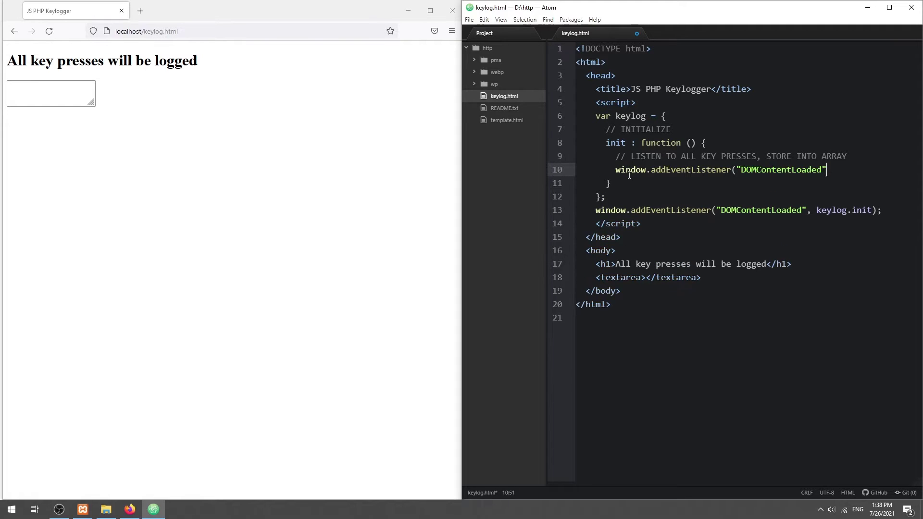
text(keydown", fun)
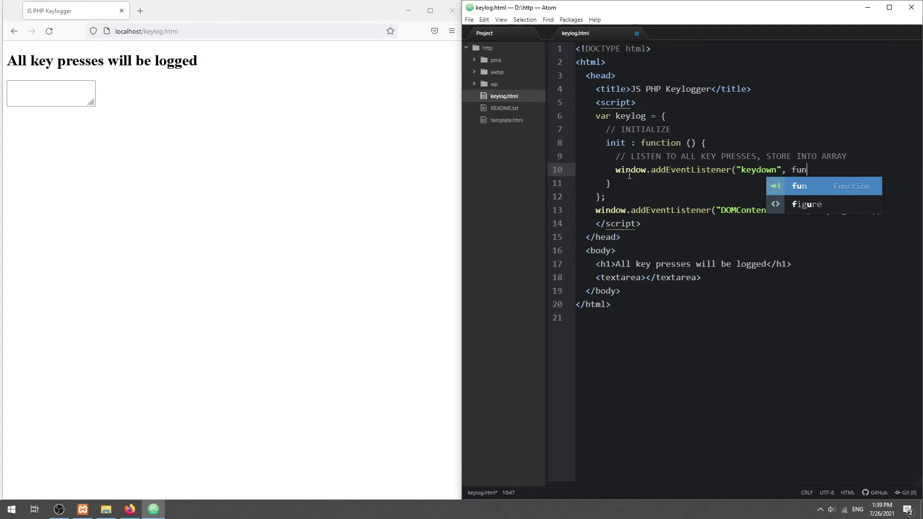
text(ction(){}();)
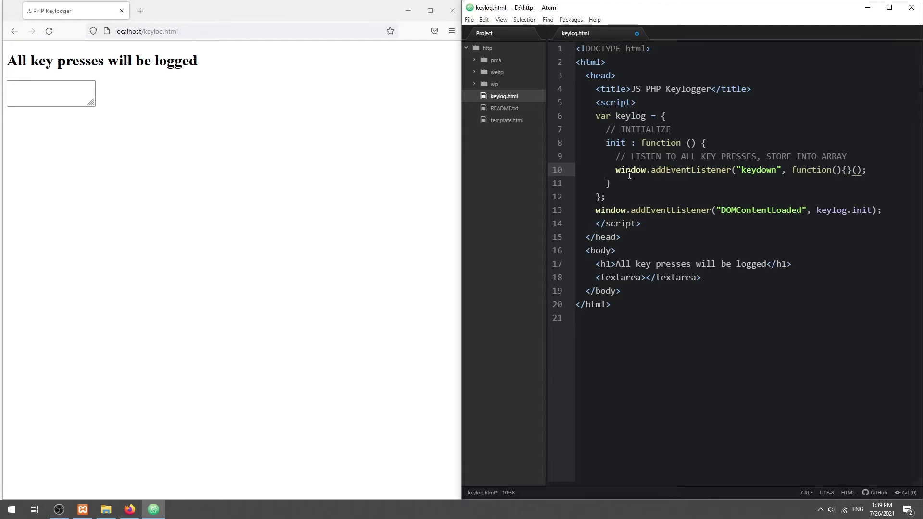
key(Return)
key(Up)
key(Left)
key(Left)
text(evt)
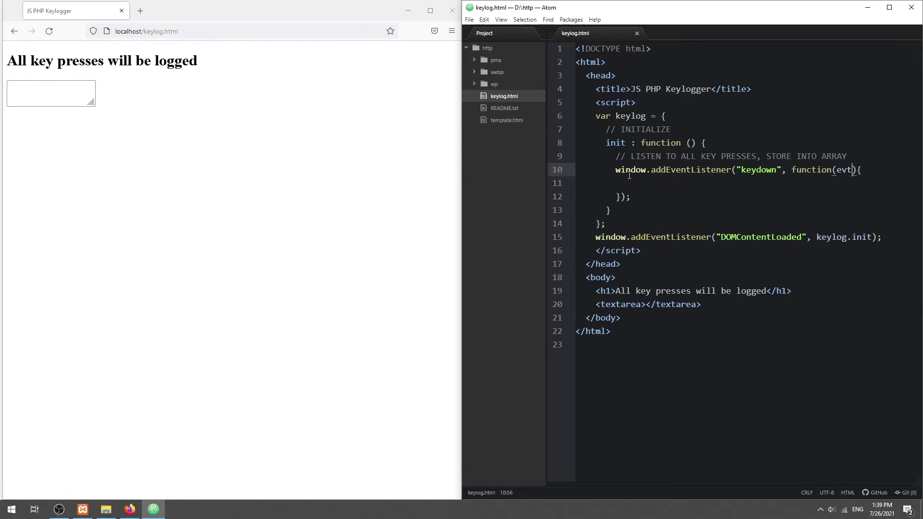
Add a commented cache array property at the top of the keylog object
key(Up)
key(Up)
key(Up)
key(End)
key(Return)
key(Return)
key(Up)
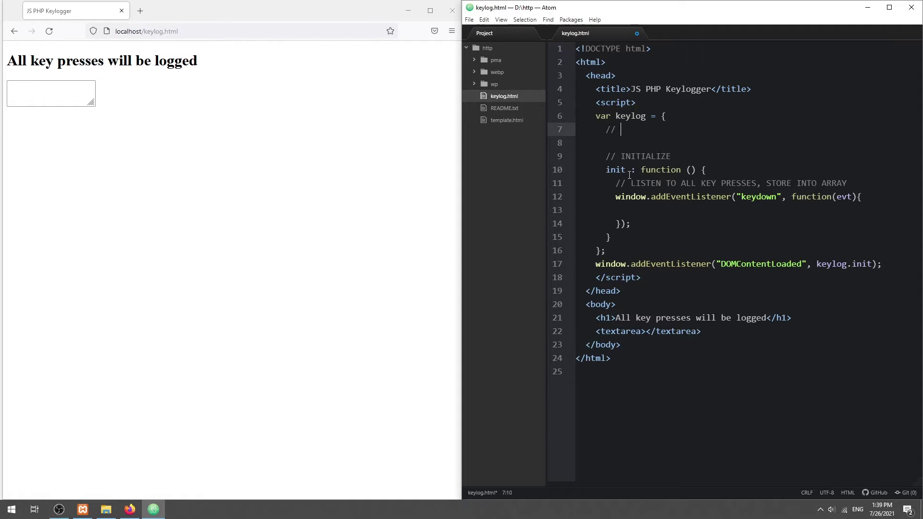
text(PROPERTIES)
key(Return)
text(cache )
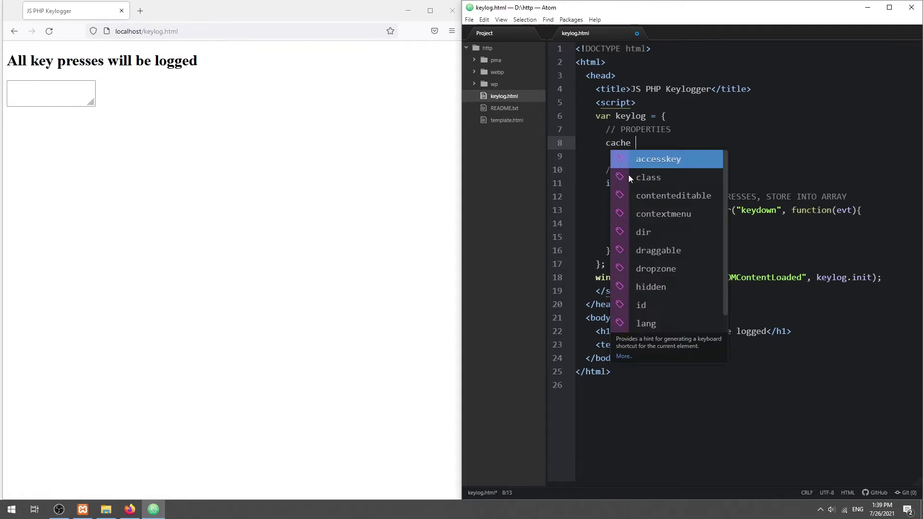
text(: [], //)
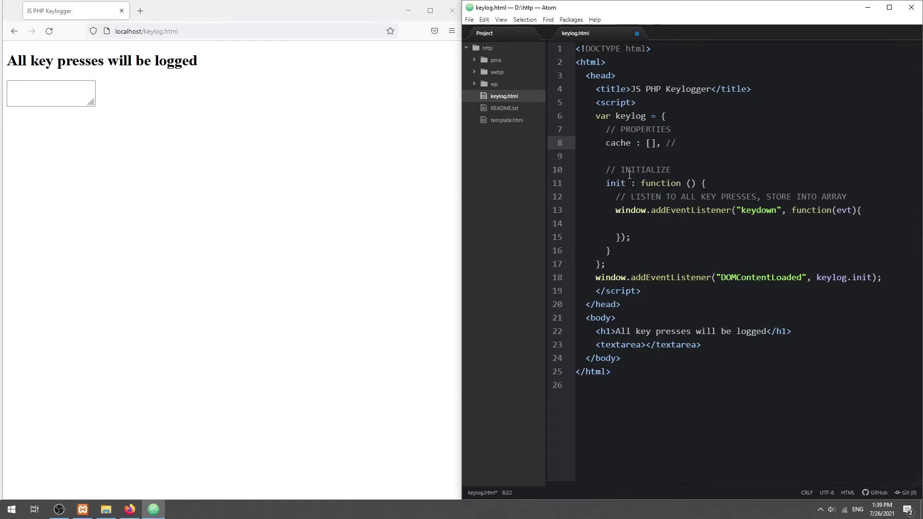
text( TEMP ARRAY TO )
text(STORE KEY STORKE)
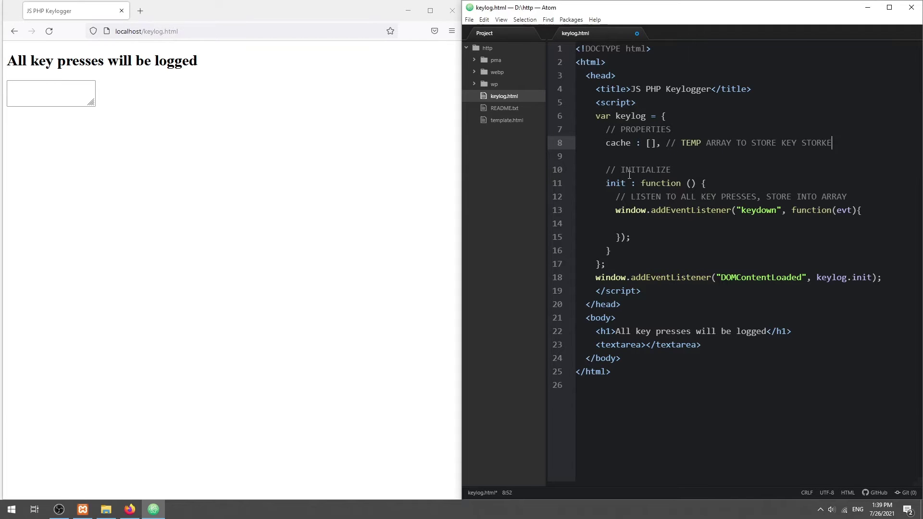
text(S)
Make the keydown handler call keylog.cache.push(evt.key) and console.log(keylog.cache)
key(Down)
key(Down)
key(Down)
text(ke)
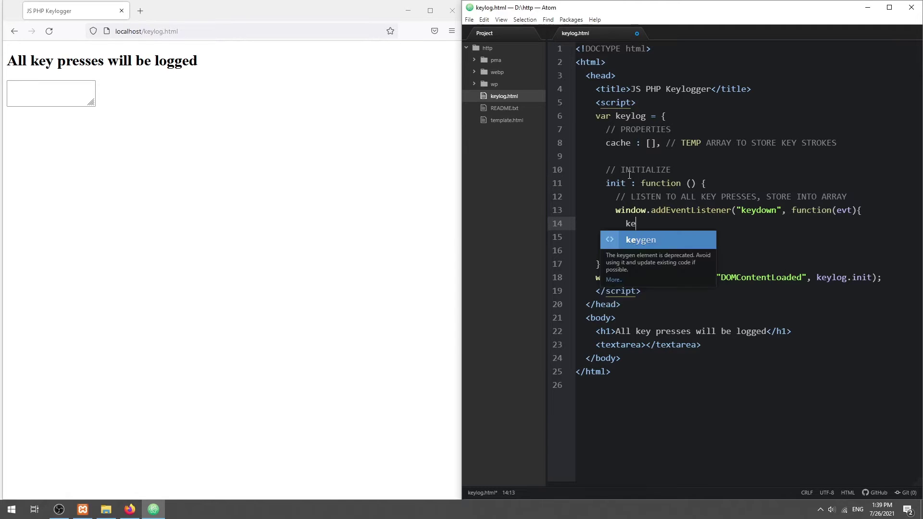
text(ylog.cache.push)
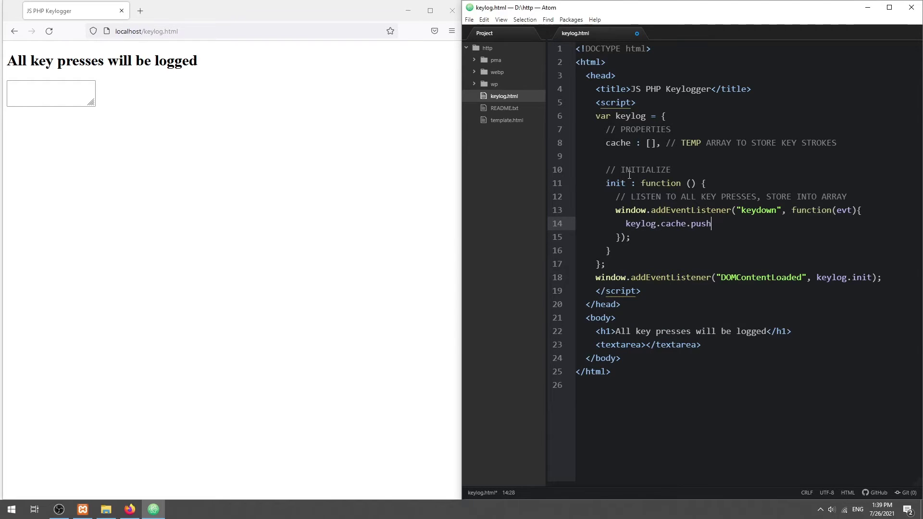
text((evt.key)
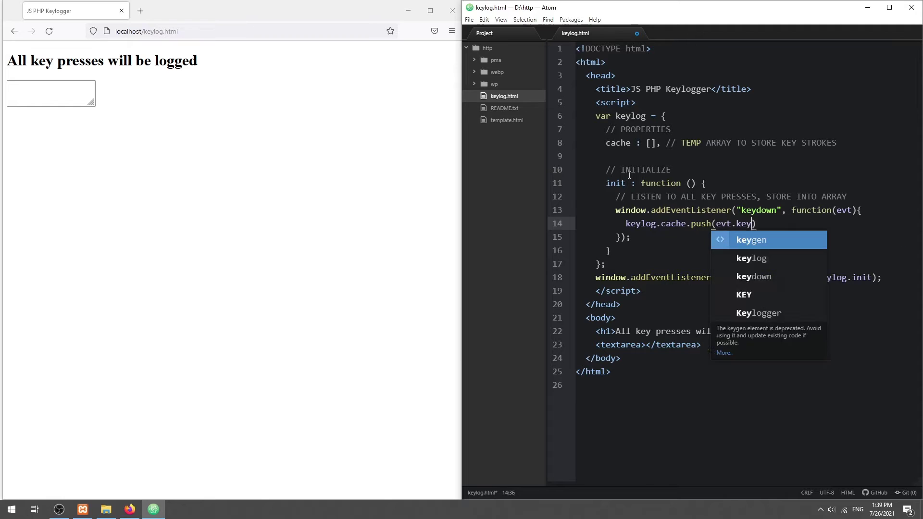
text();)
key(Return)
text(console.log();)
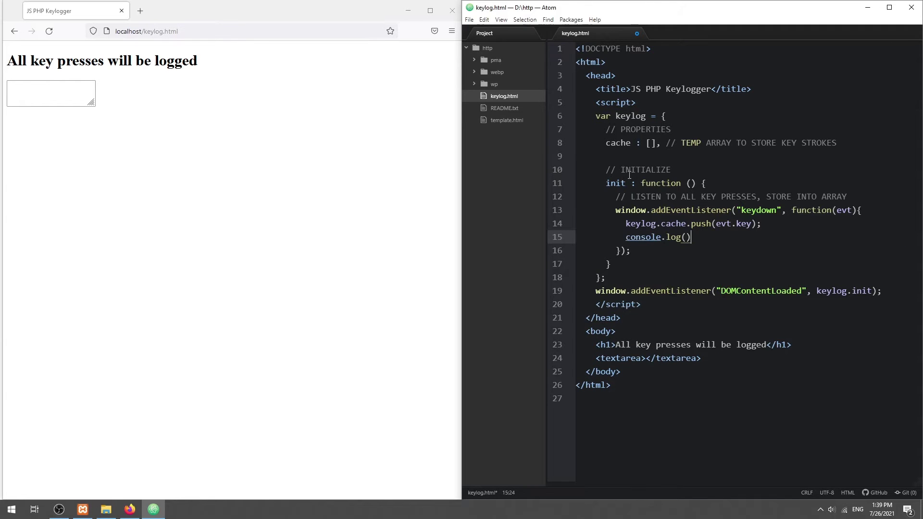
key(Left)
key(Left)
Type 'test' in the reloaded Firefox page with the console open, then delete Atom's console.log line
click(103, 224)
key(F12)
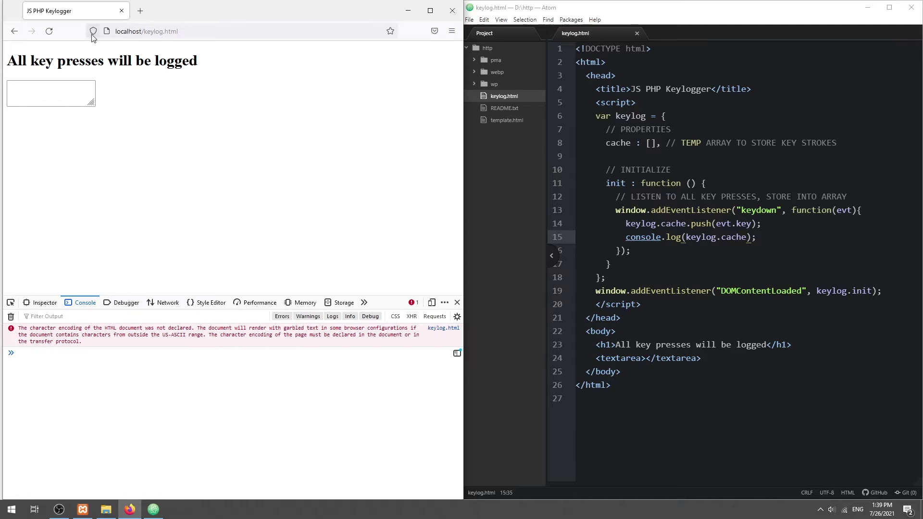
click(47, 32)
click(39, 93)
text(test)
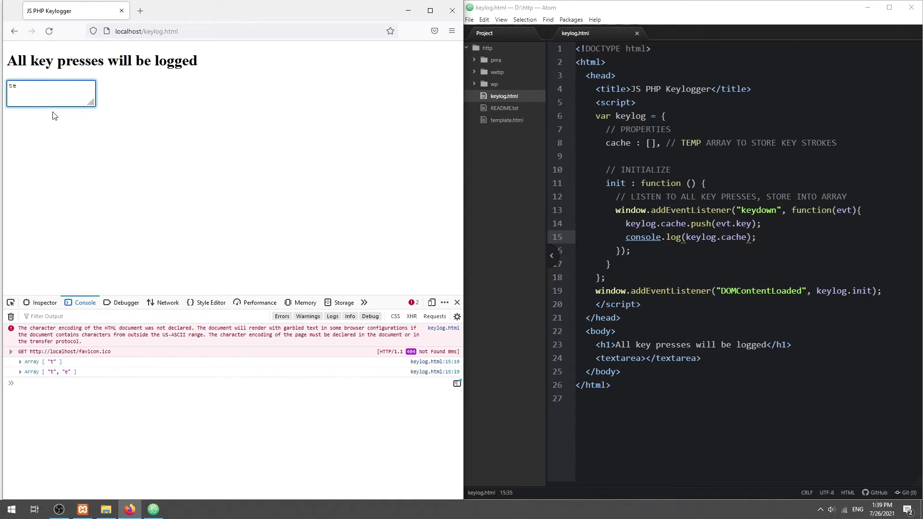
key(Return)
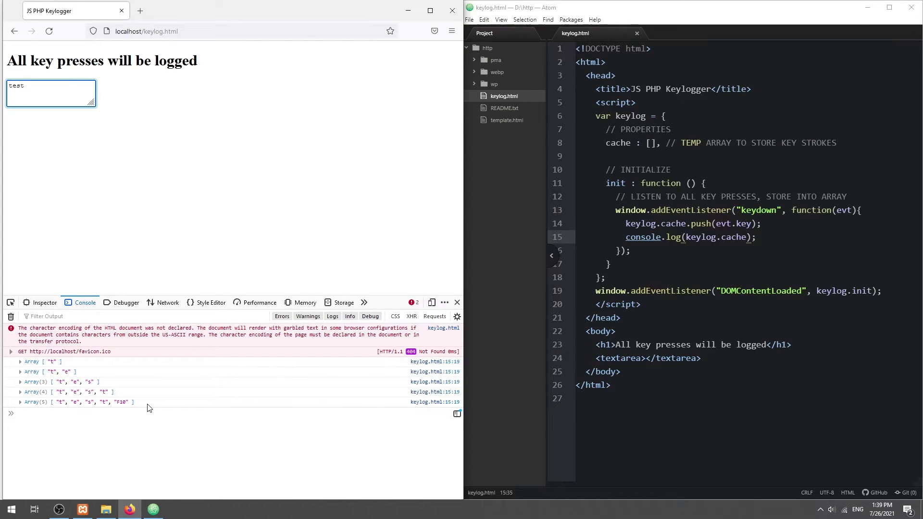
triple_click(756, 238)
key(BackSpace)
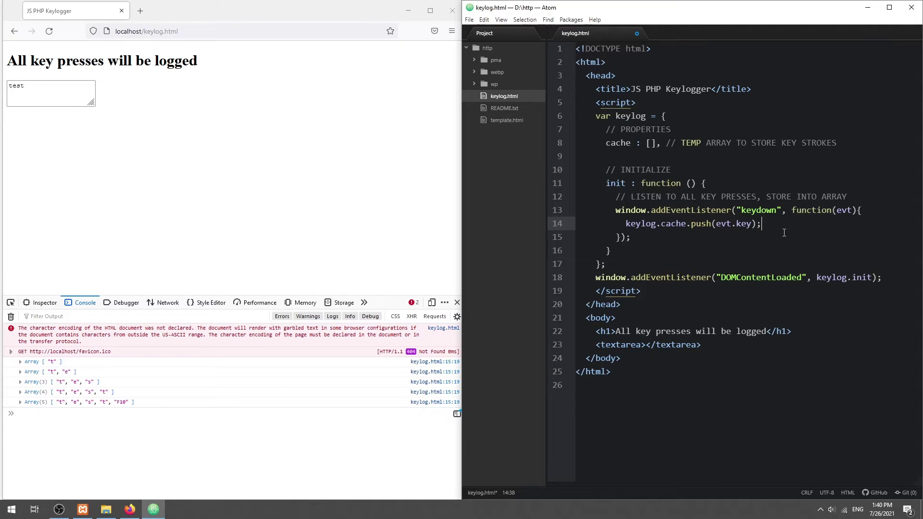
Add a commented setInterval(keylog.send, 2000) call at the end of init
key(Down)
key(End)
key(Return)
key(Return)
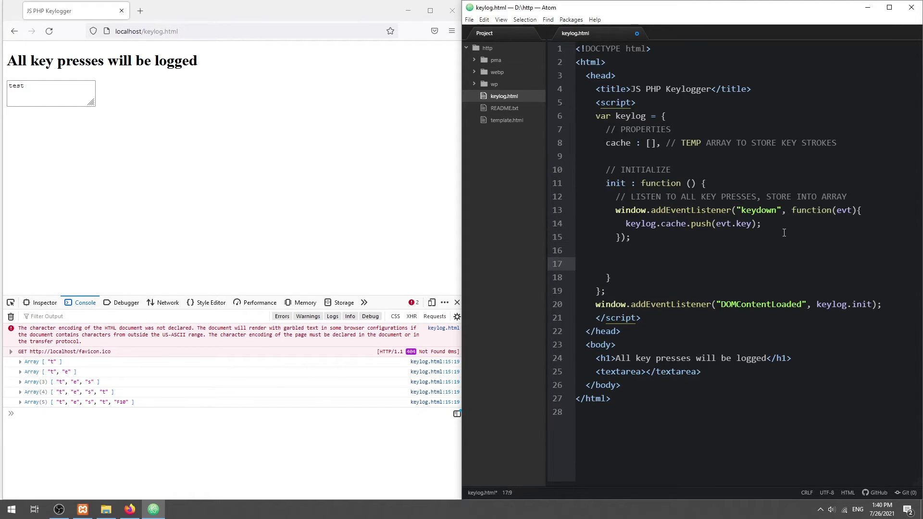
text(// SEND KEY PRESS PERID)
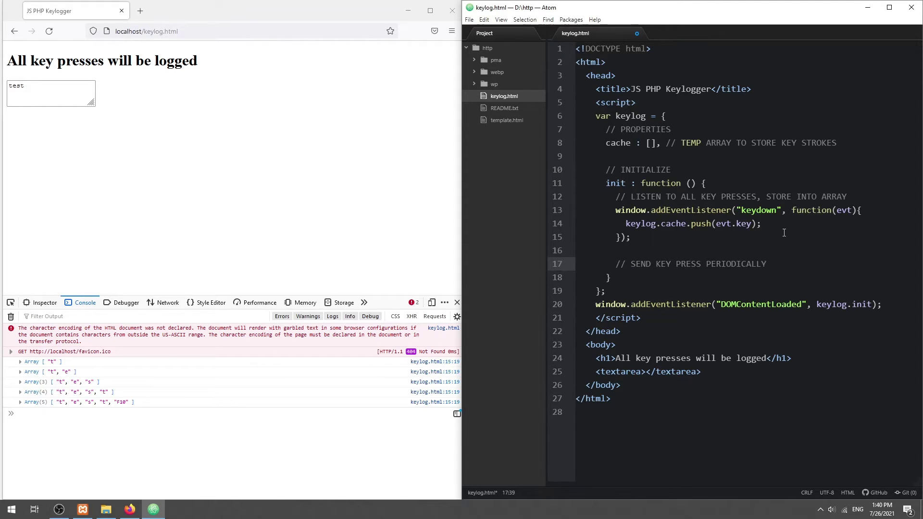
key(Return)
text(window.setInt)
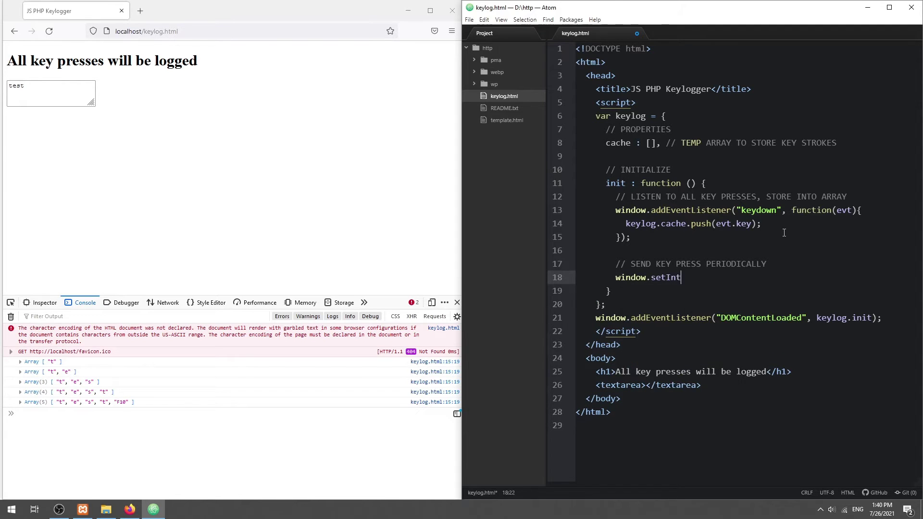
text(erval(keylog.send, 2000)
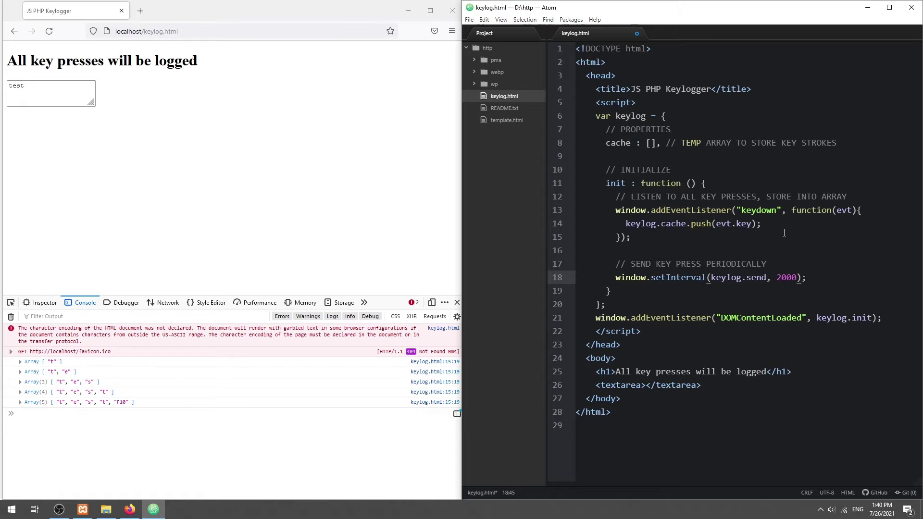
text(EVERY)
text(,)
Add a send function with an if statement under a SEND TO SERVER comment
key(Return)
key(Return)
text(//)
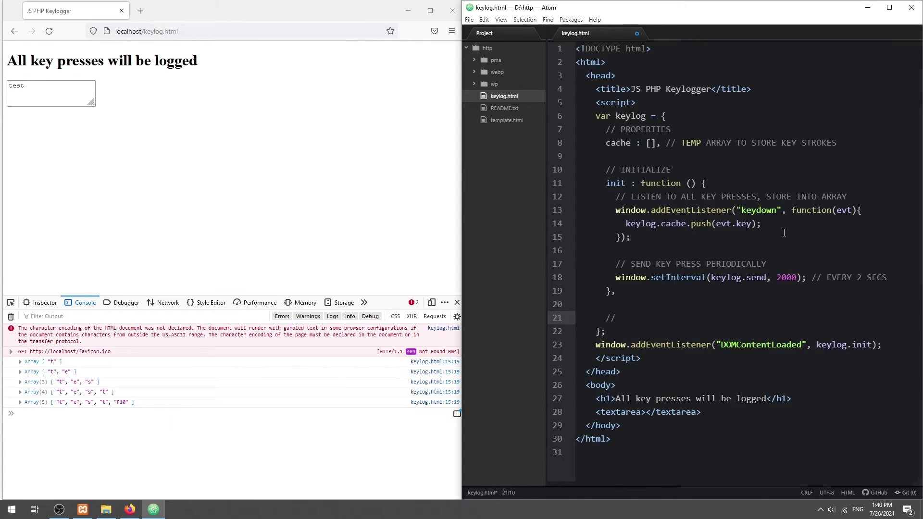
text(SEND TO SERVER)
key(Return)
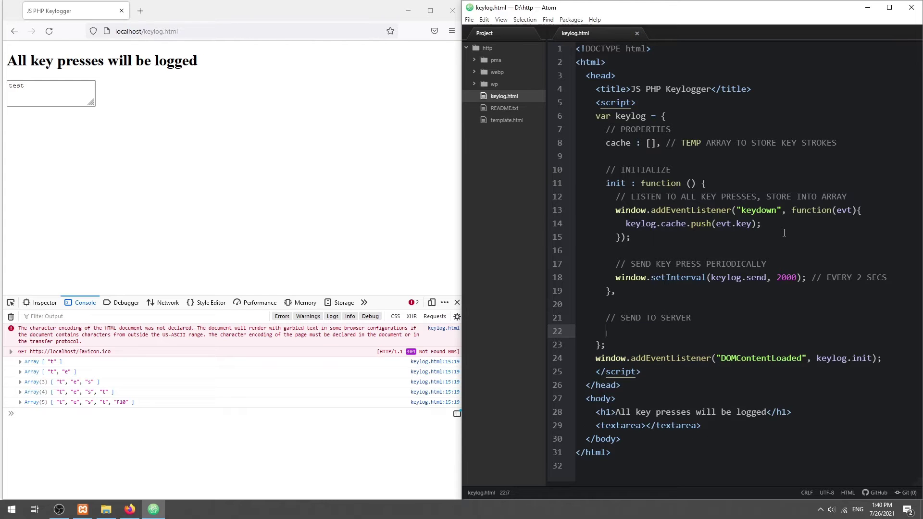
text(send : function () {)
key(Return)
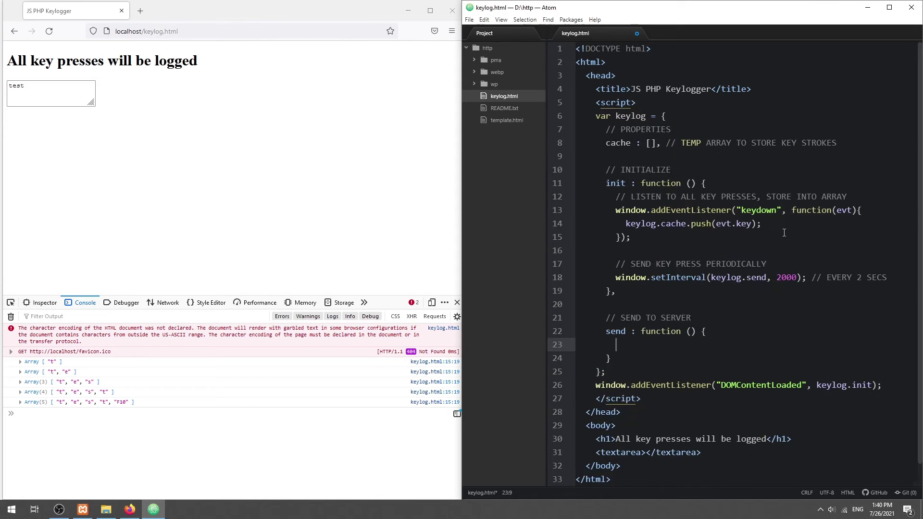
text(if ())
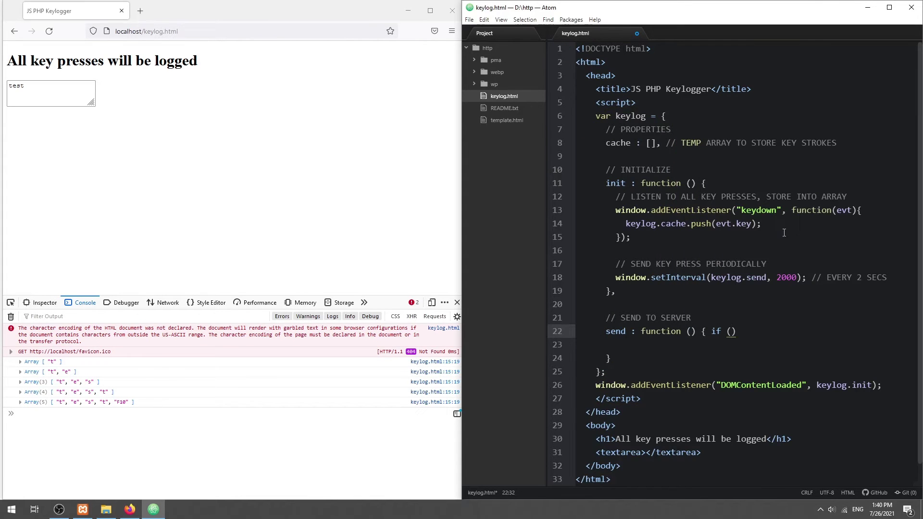
text(keylog.cache.leng)
text(th != 0) {})
Inside send's if block, add a keypress data comment and a FormData declaration
key(Down)
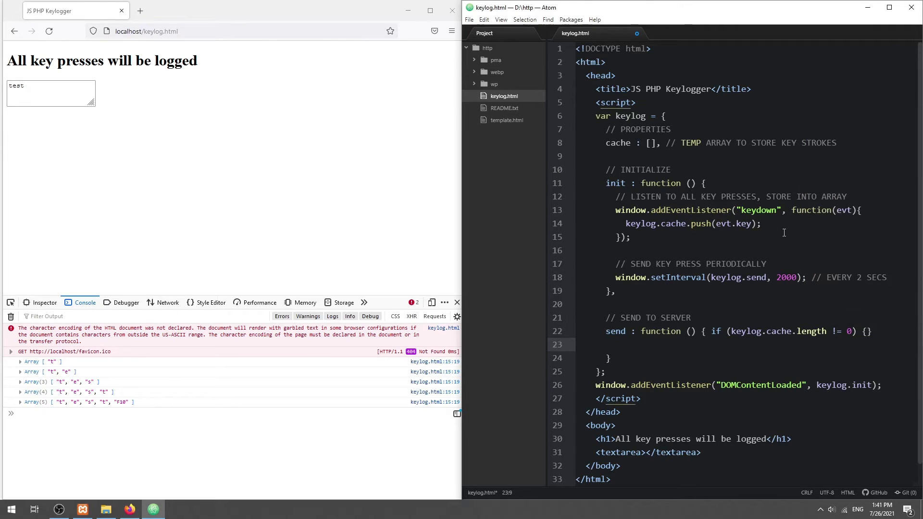
key(BackSpace)
key(BackSpace)
key(Return)
text(KEYPRESS DATA)
key(Return)
text(var data = new)
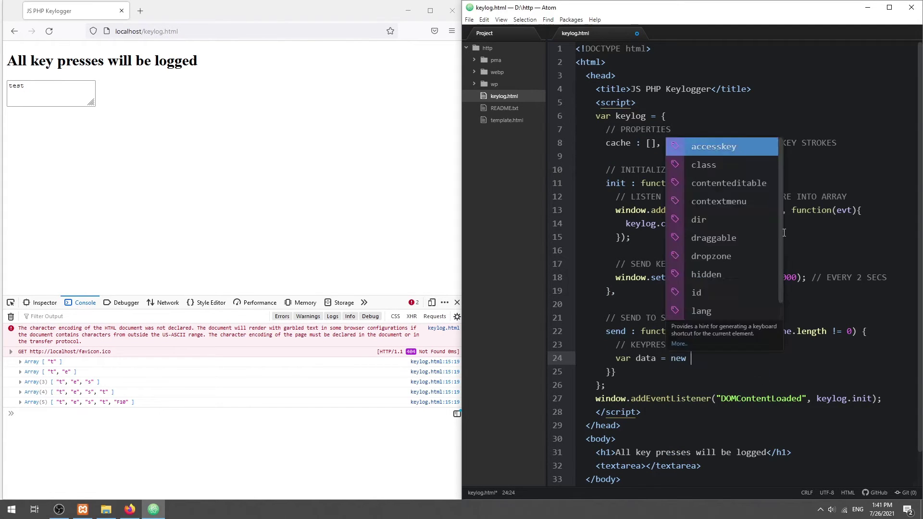
text( FommData()
text(;)
key(Return)
text(data.)
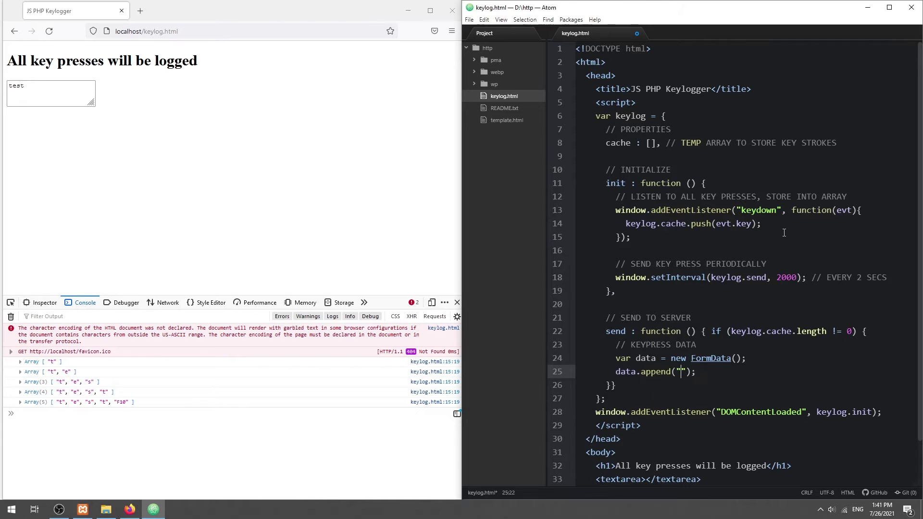
text(keys", )
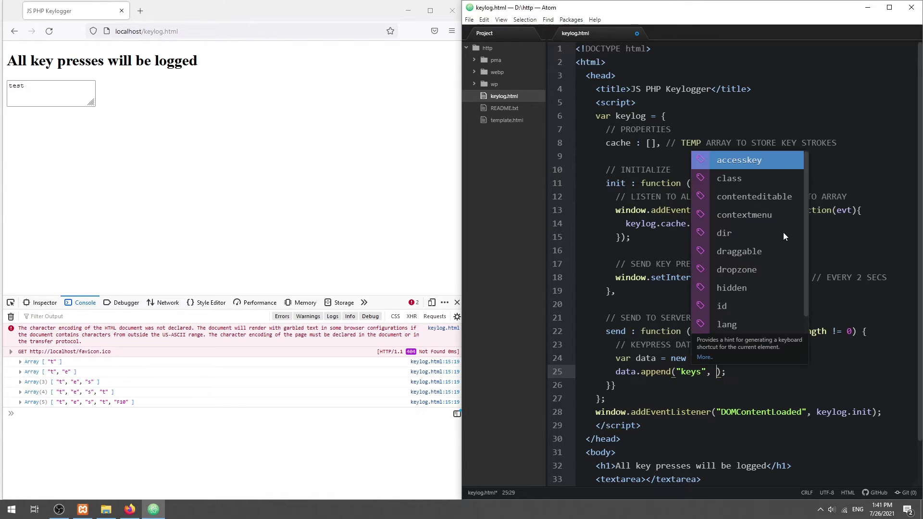
text(JSON.stringi)
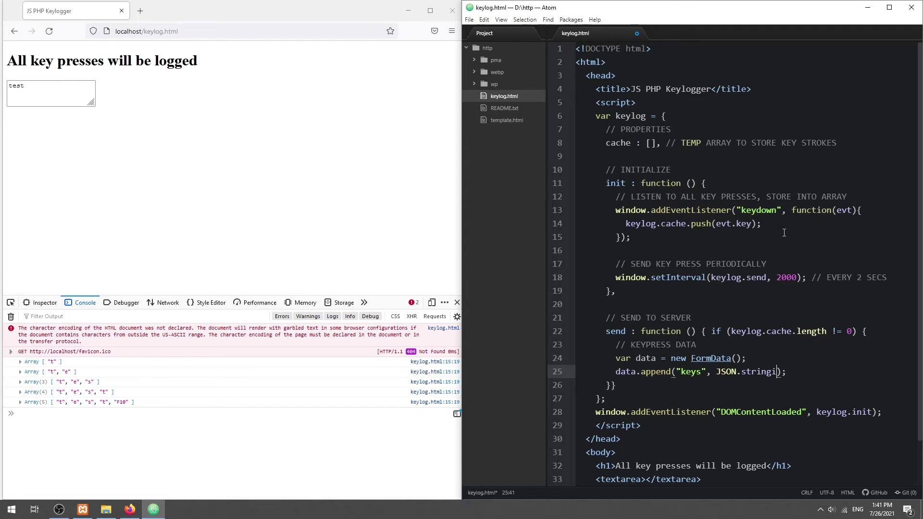
text(keylog)
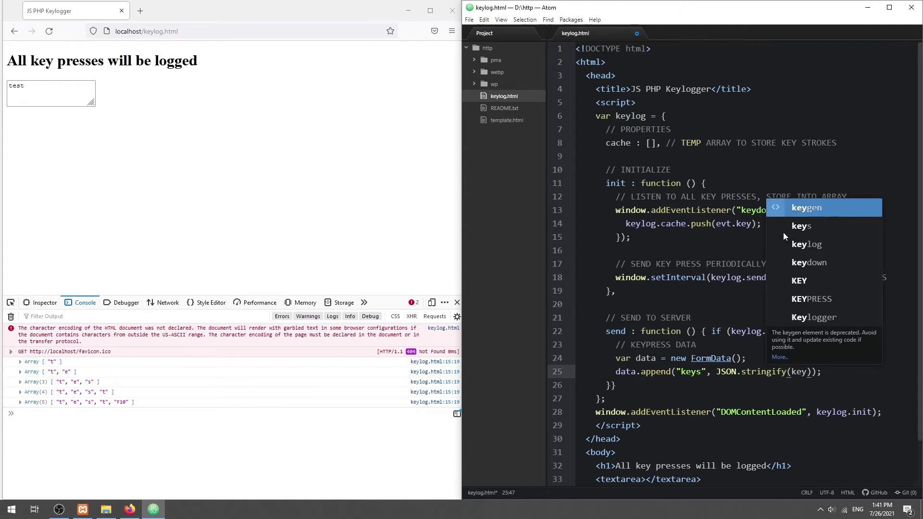
text(.cache)
Append JSON.stringify(keylog.cache) to the data as keys, then reset keylog.cache to []
key(End)
text(;)
key(Return)
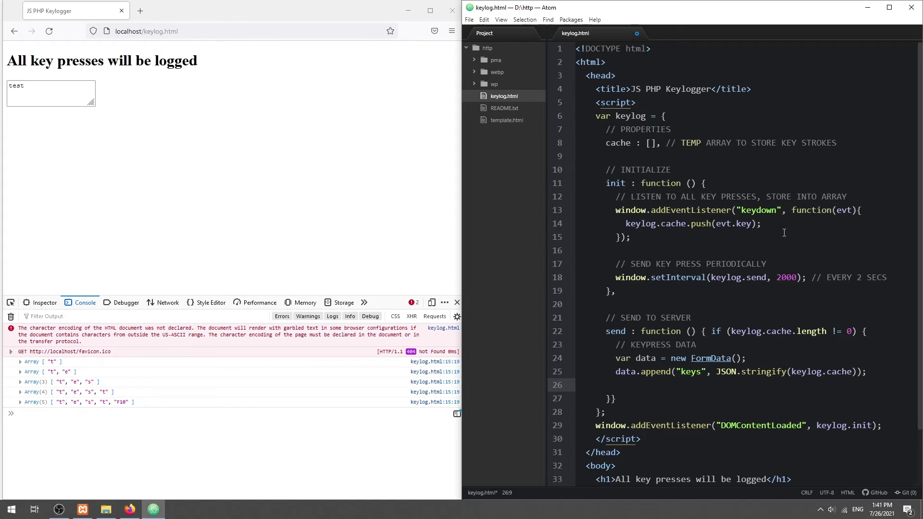
text(keylog.cache = [];)
key(Return)
key(Return)
text(// AJ)
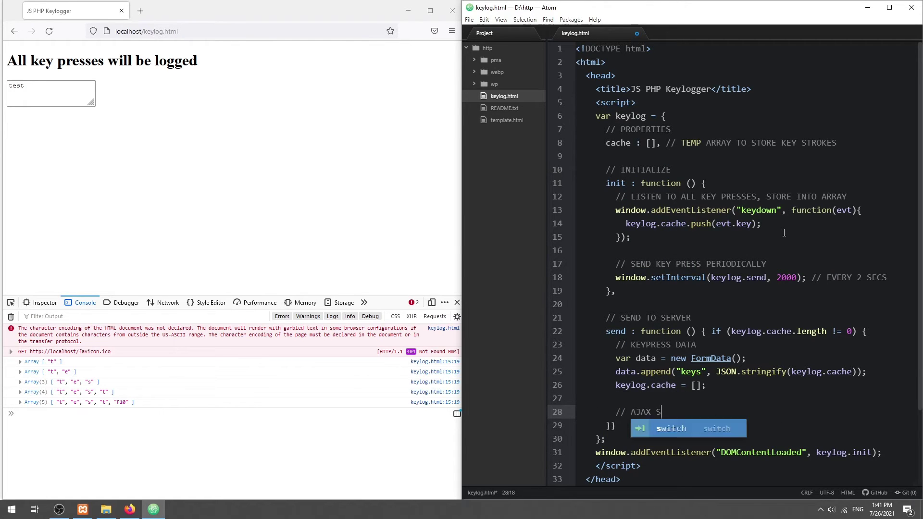
text(AX POST)
Under an AJAX POST comment, create an XMLHttpRequest and open a POST to keylog.php
key(Return)
text(var x)
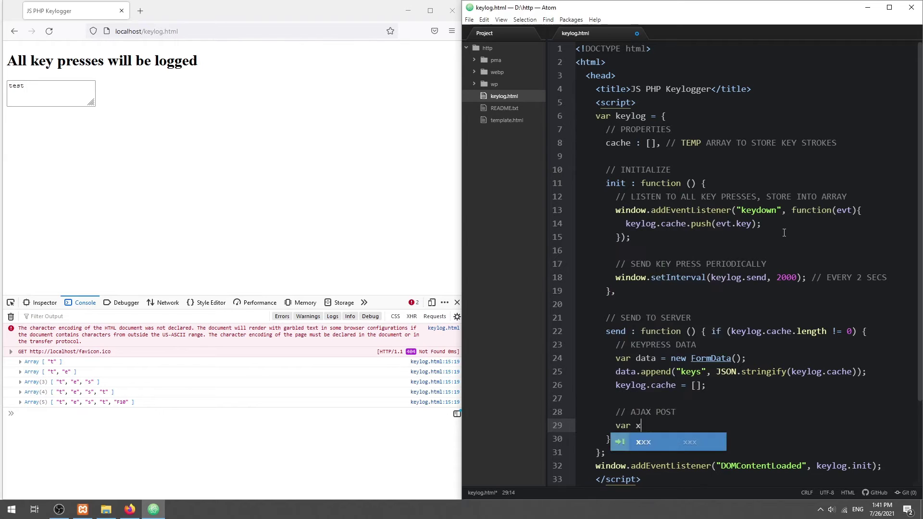
text(hr = new XMLHttpRequest();)
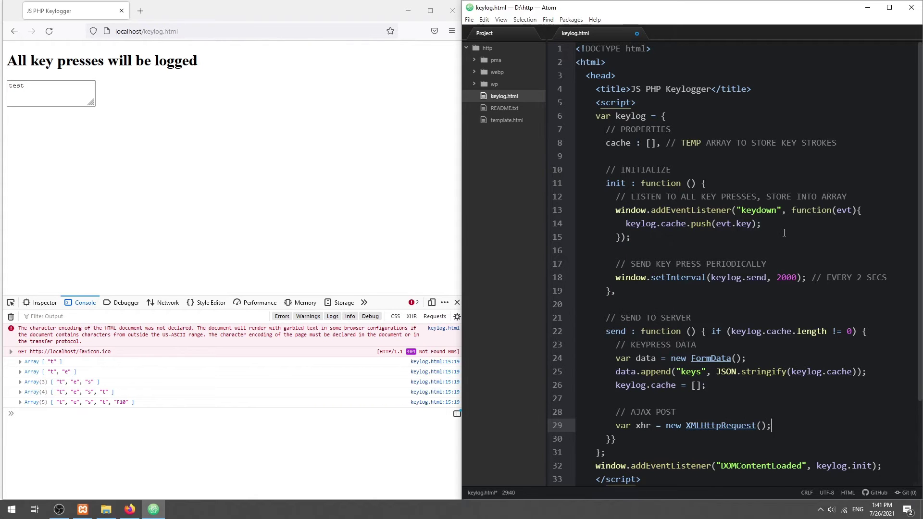
key(Return)
text(xhr.open(")
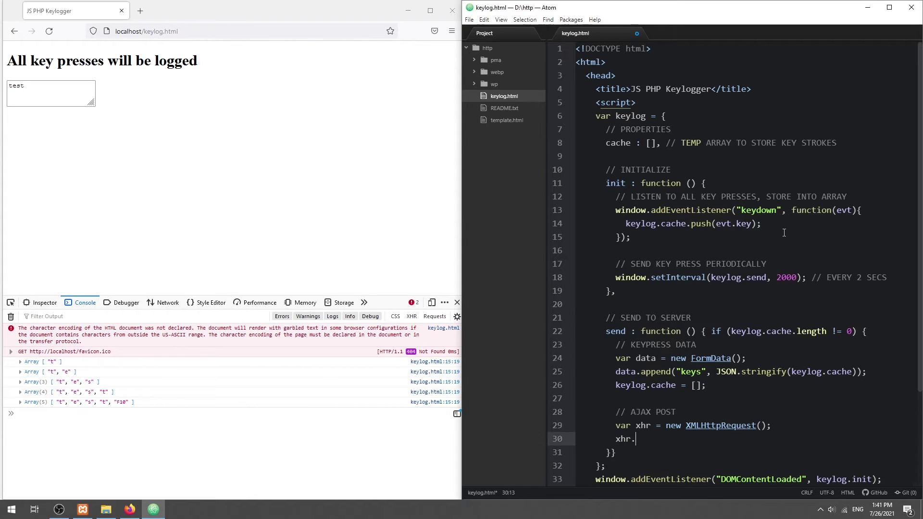
text(POST", ")
text(keylog.php");)
key(End)
key(Return)
text(xhr.)
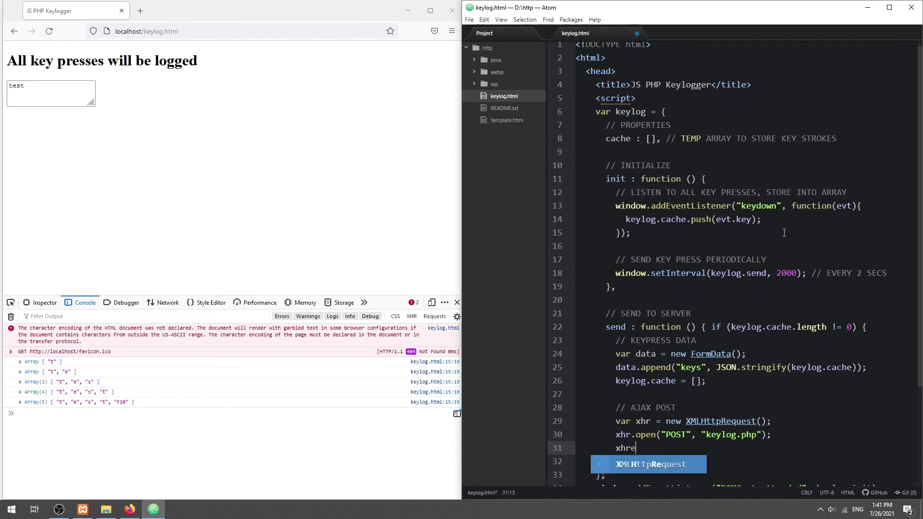
text(onload = function(){};)
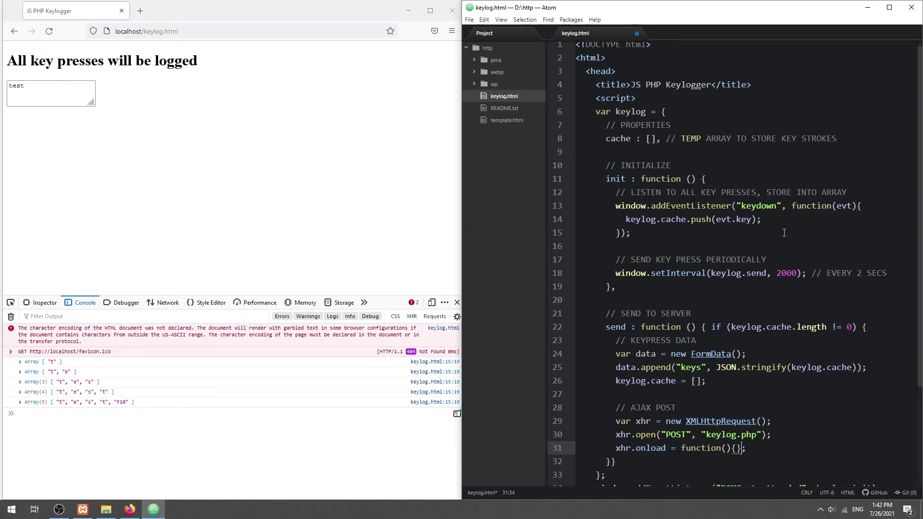
Add an onload handler logging this.response, then xhr.send(data)
key(Return)
text(console.log(this)
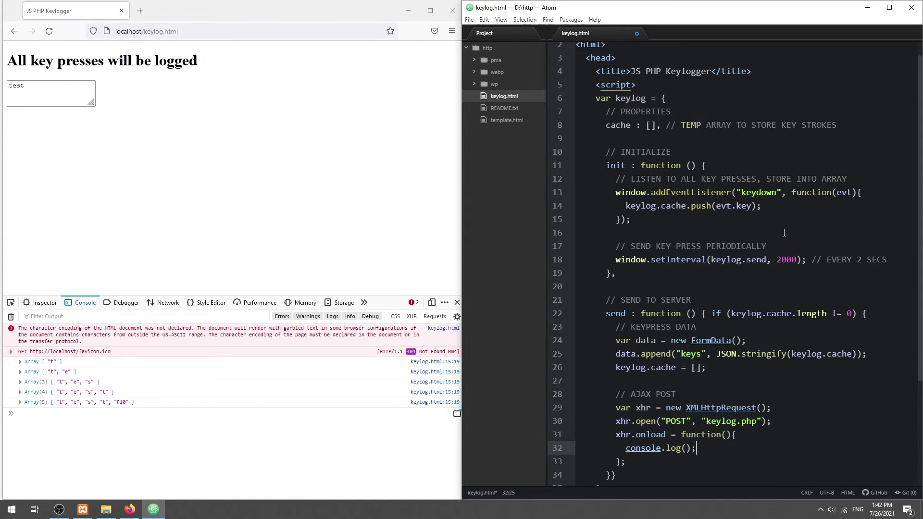
text(.response); // )
text(FOR TESTING, OPTIONA)
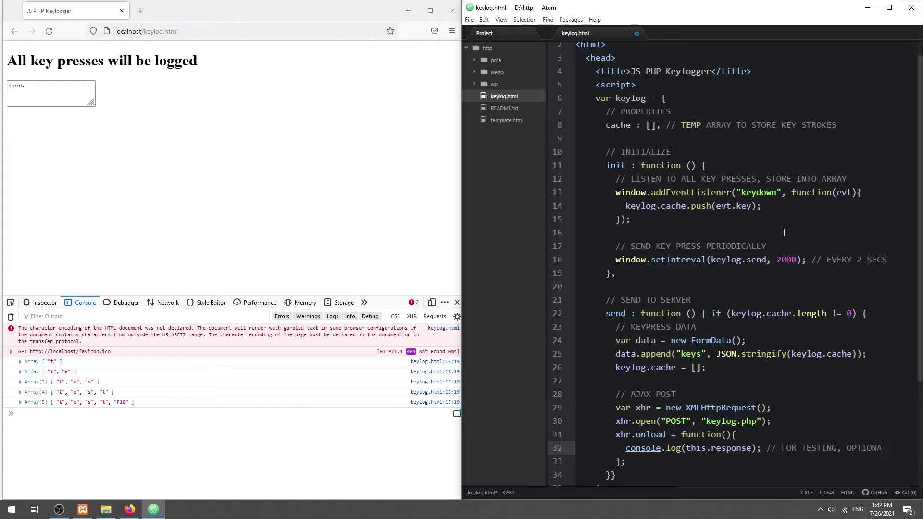
text(L)
key(Down)
key(Return)
text(xhr)
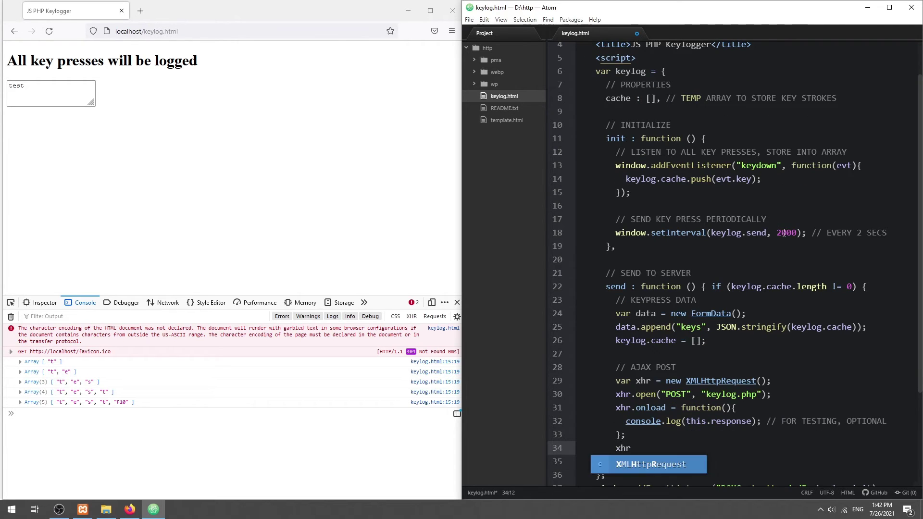
text(.send(data);)
key(Escape)
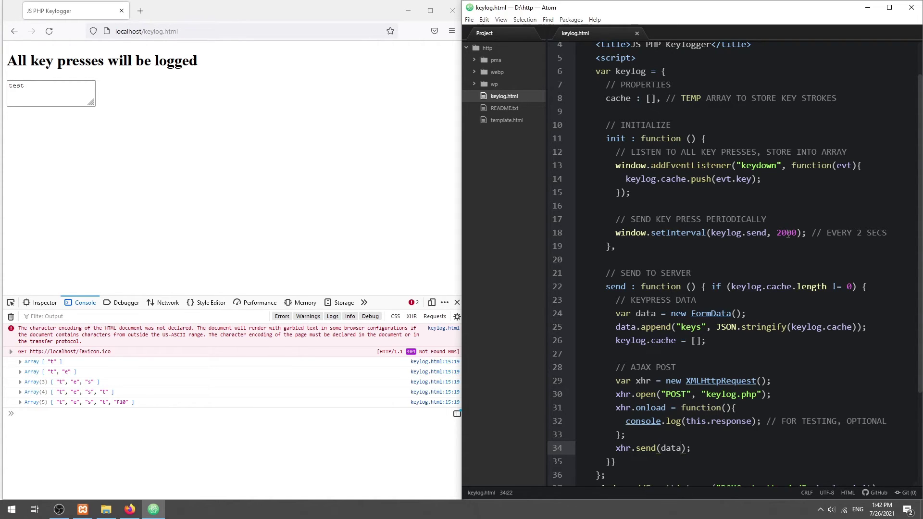
Add a commented sending : false property after cache
click(855, 99)
key(Return)
text(sending )
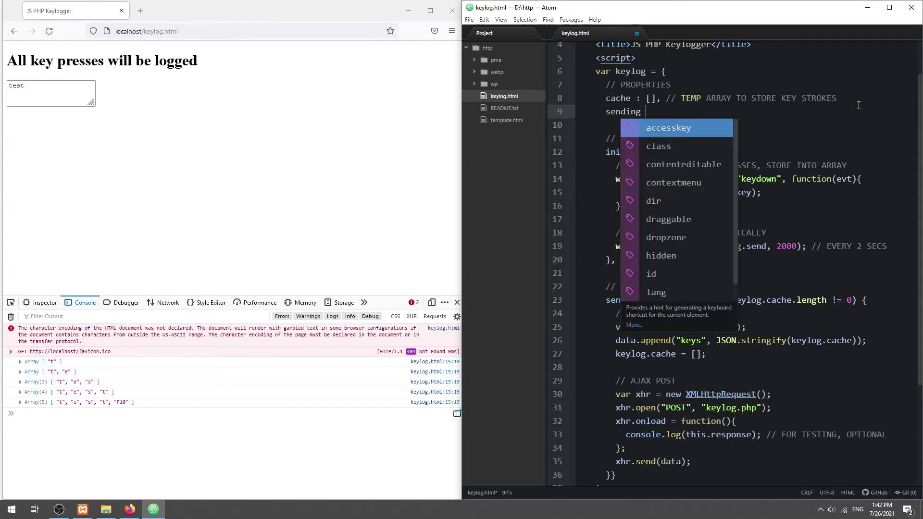
text(: false, // TO PREVENT MULTIPLE PARAL)
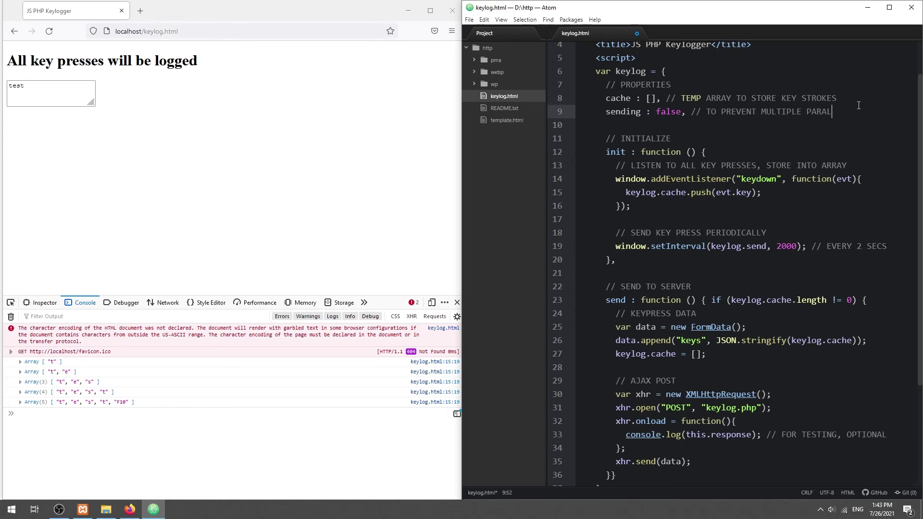
text(LEL UPLOADS)
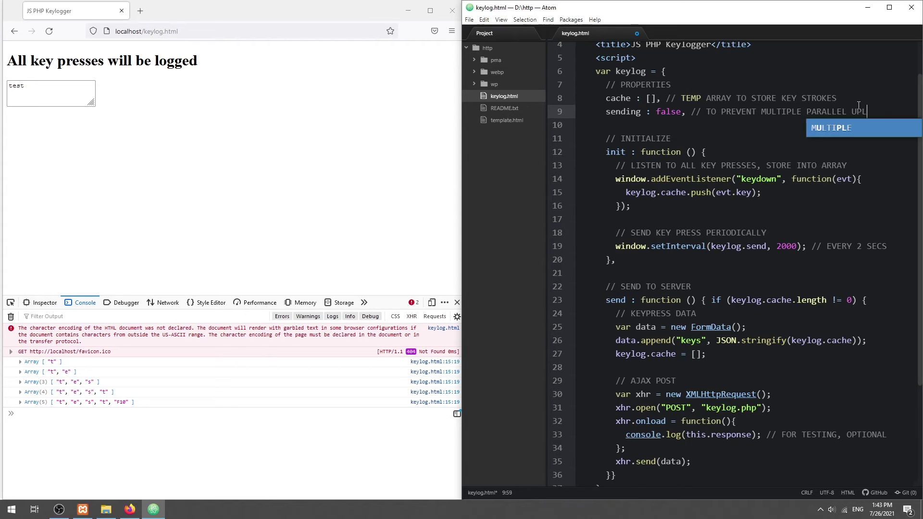
scroll(785, 231, down, 1)
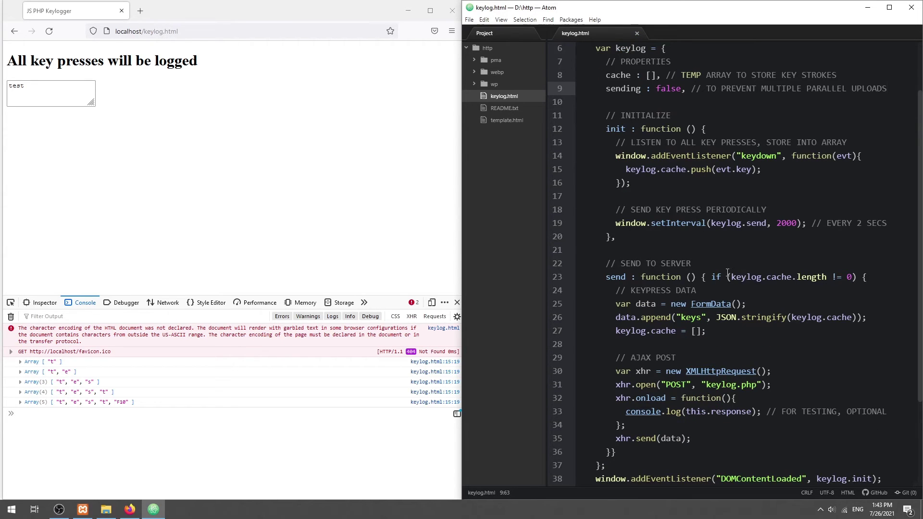
double_click(624, 89)
Add !keylog.sending to send's if condition and set keylog.sending = true under a LOCK comment
click(732, 276)
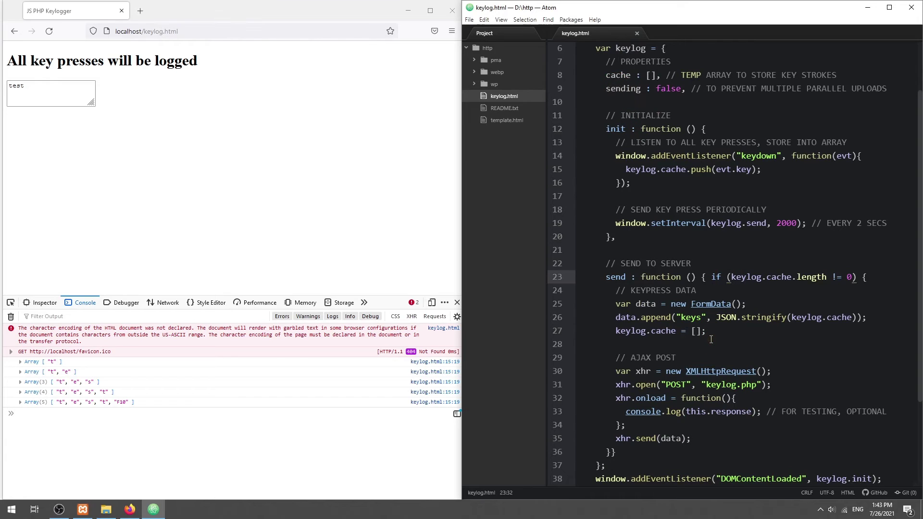
text(!keylog.sending &&)
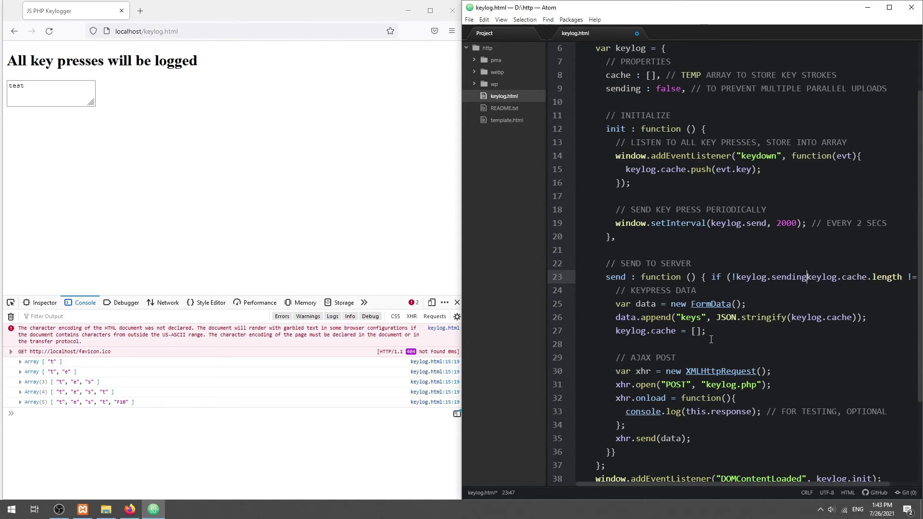
key(End)
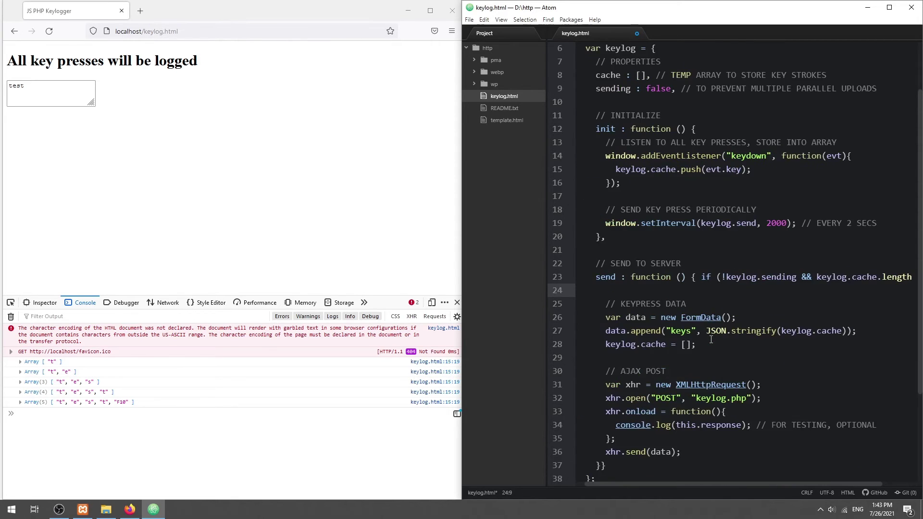
key(Return)
text(LOCK" -)
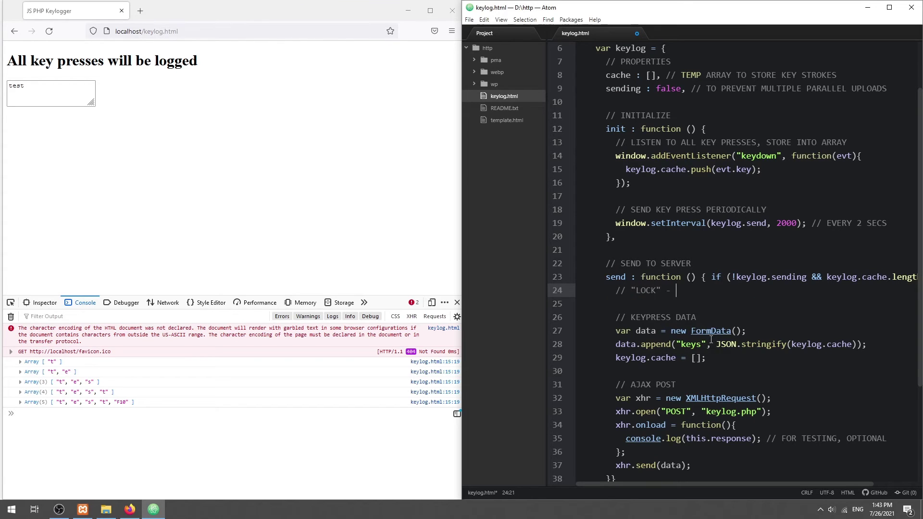
text(PREVENT PAR)
key(BackSpace)
key(BackSpace)
key(BackSpace)
text(LTIPLE UPLOADS)
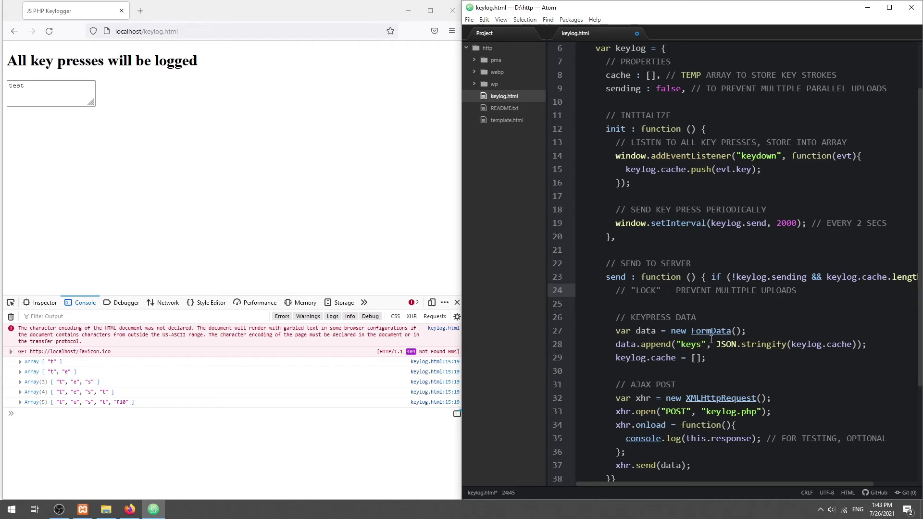
key(Return)
key(Home)
text(keylog.)
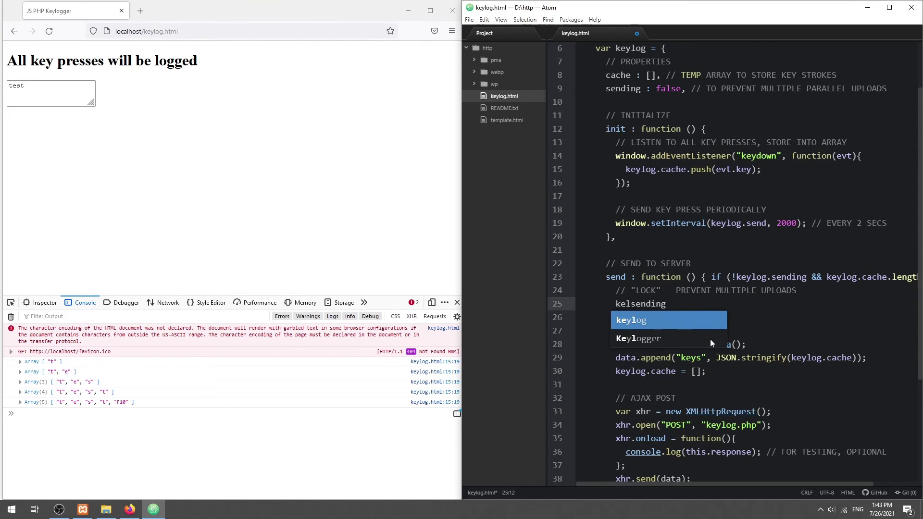
key(End)
text(= true;)
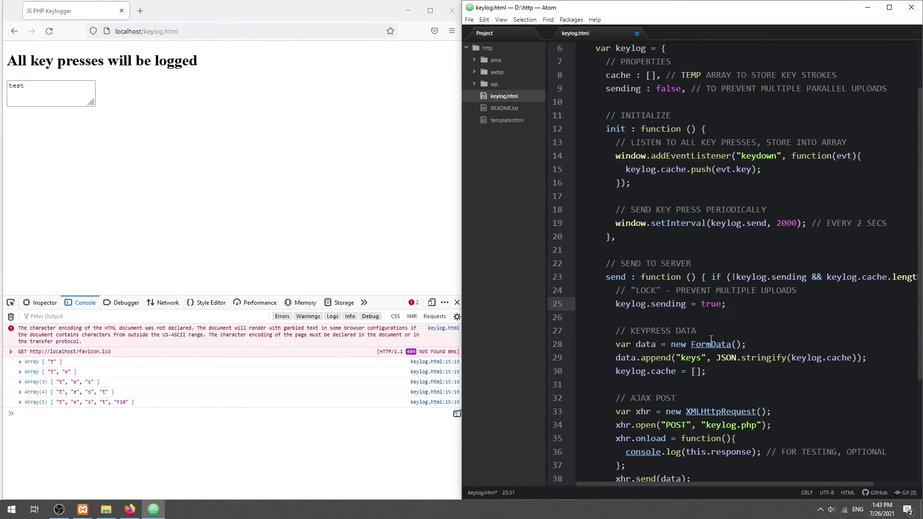
key(shift+Home)
scroll(711, 337, down, 2)
Reset keylog.sending to false under an unlock comment in the load handler
click(845, 343)
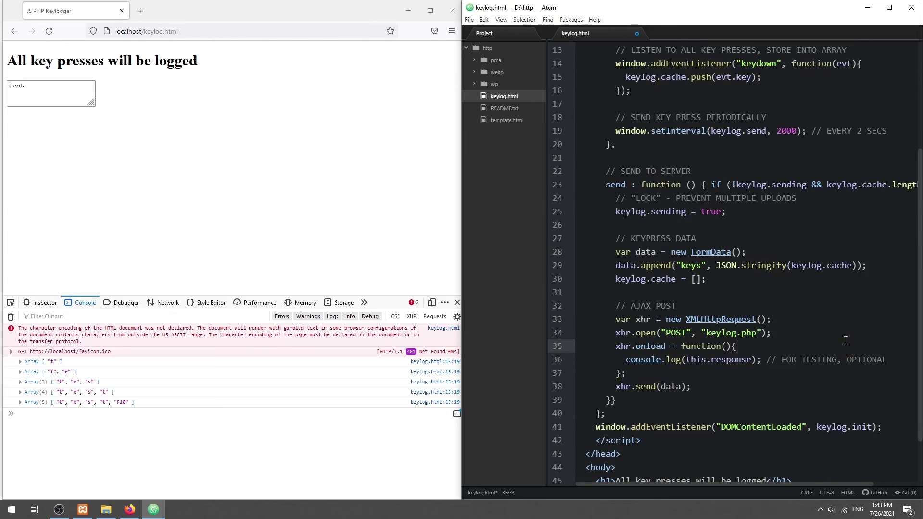
key(Return)
text(// UNLOCK -)
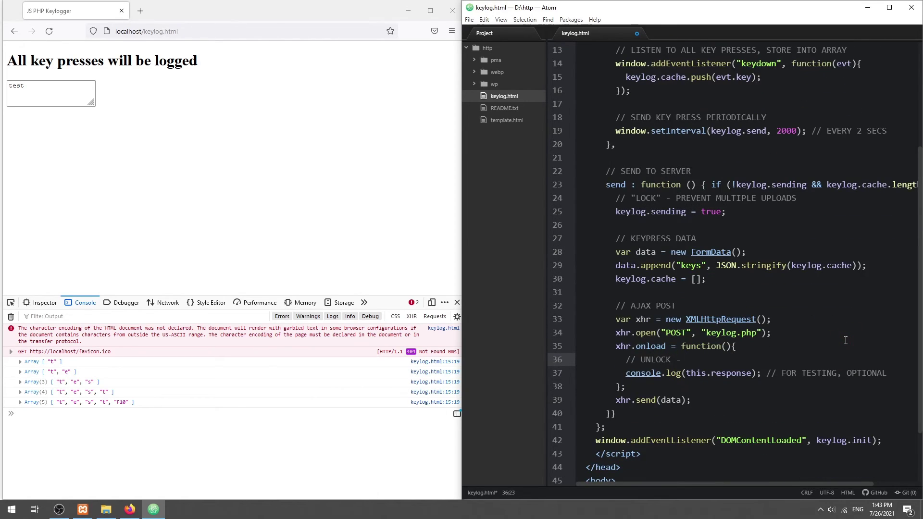
text(ALLOW NEXT BATCH UP)
text(LOAD)
key(Return)
text(keylog.sending = false;)
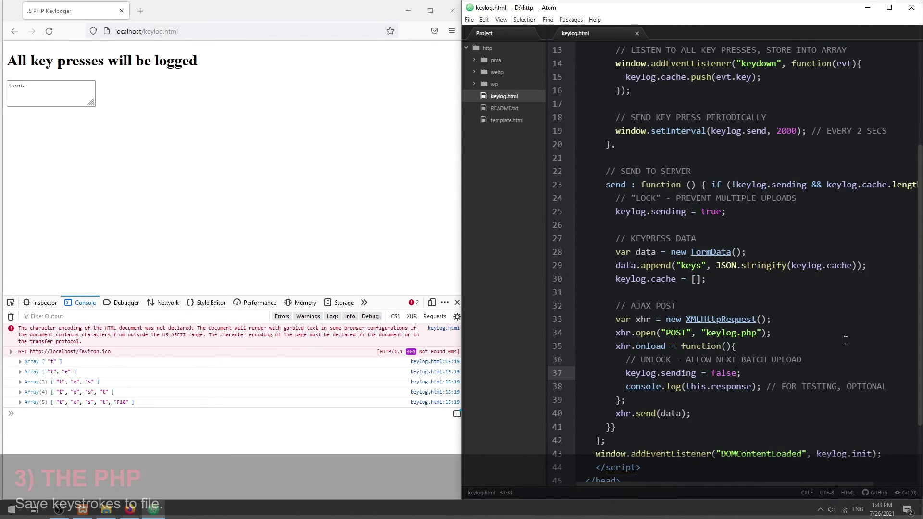
Create a new text document named keylog.php in the http folder
click(107, 514)
right_click(459, 266)
click(603, 490)
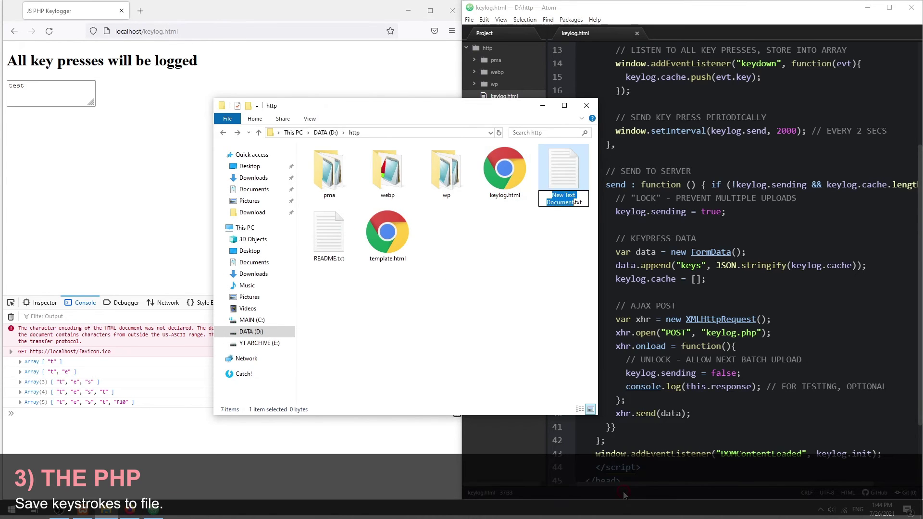
text(keylog.php)
key(Return)
key(Return)
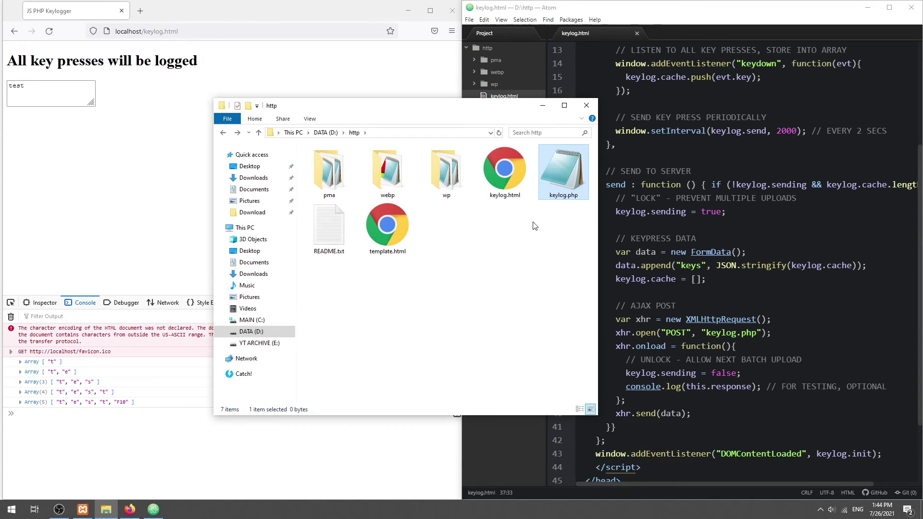
Open keylog.php in Atom and add the fopen line opening keylog.txt in append mode
drag(563, 174, 699, 87)
text(php)
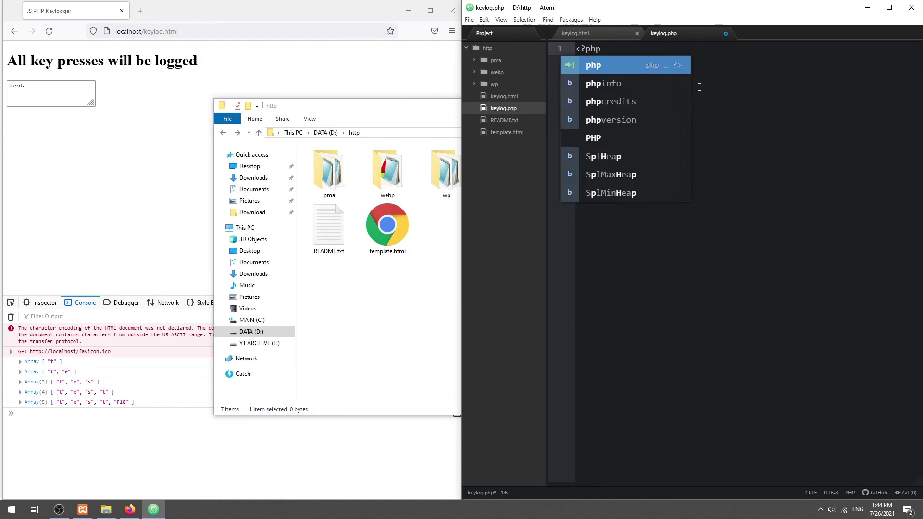
key(Return)
text(OPEN KEYLOG)
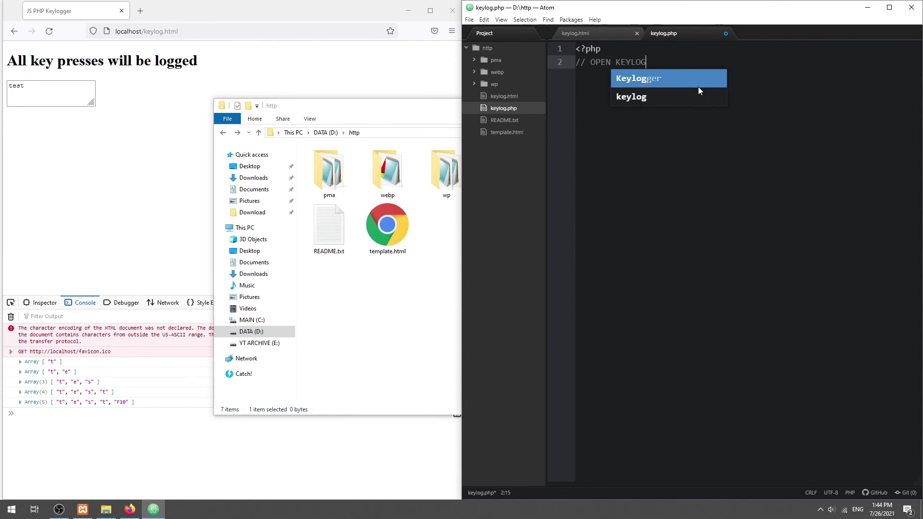
text( FILE, APPEND MODE)
key(Return)
text($)
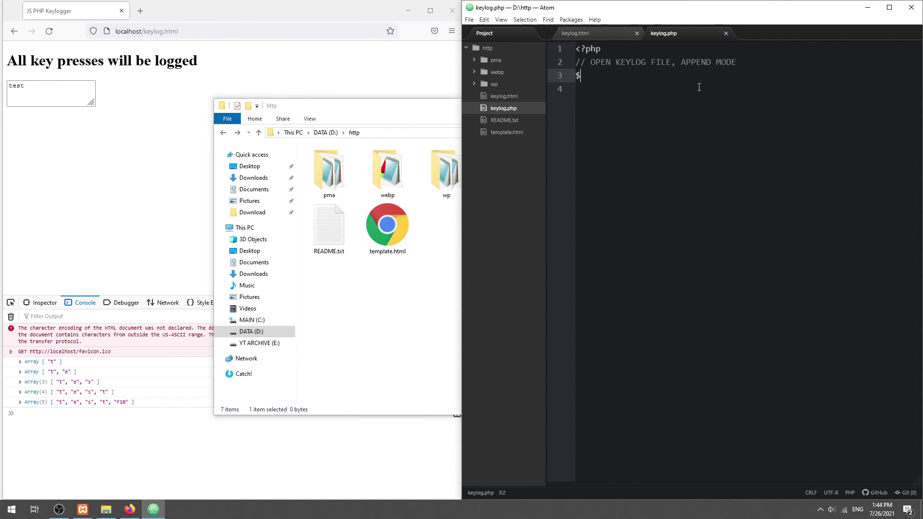
text(file = fopen("keylog)
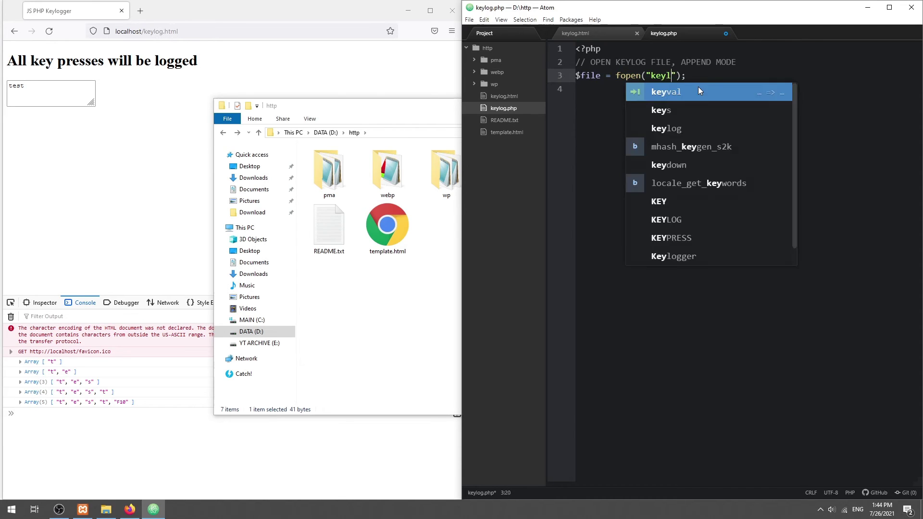
text(.txt", "a+)
key(End)
key(Return)
key(Return)
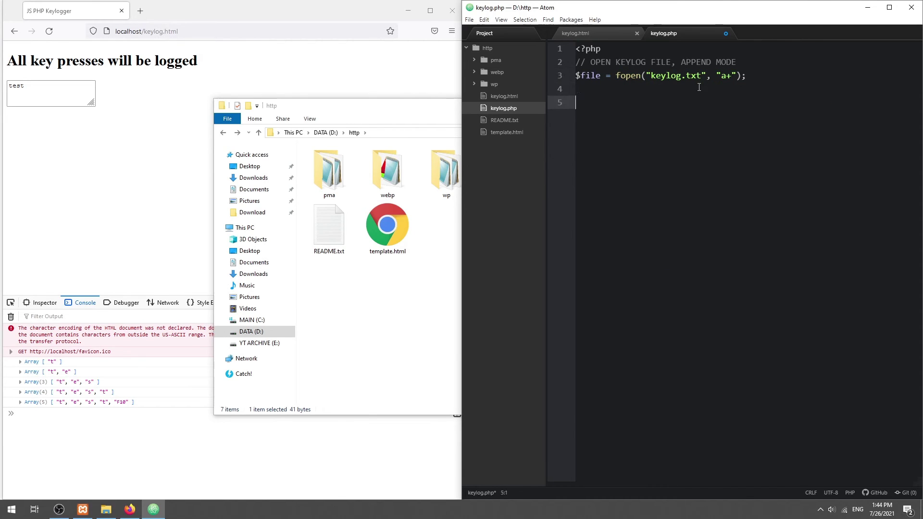
text(SAVE KEYSTROKES)
Decode the posted keys with json_decode and fwrite each key plus PHP_EOL in a foreach loop
key(Return)
text(keys = )
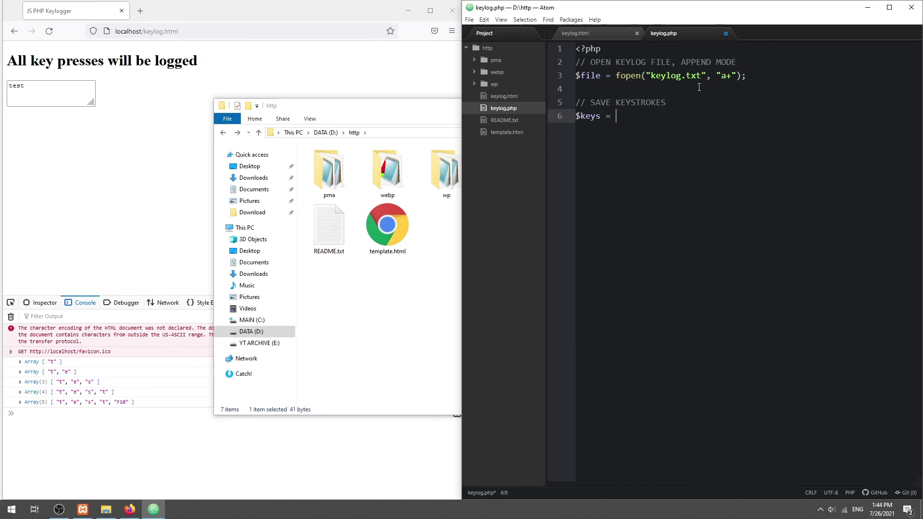
text(json_decode();)
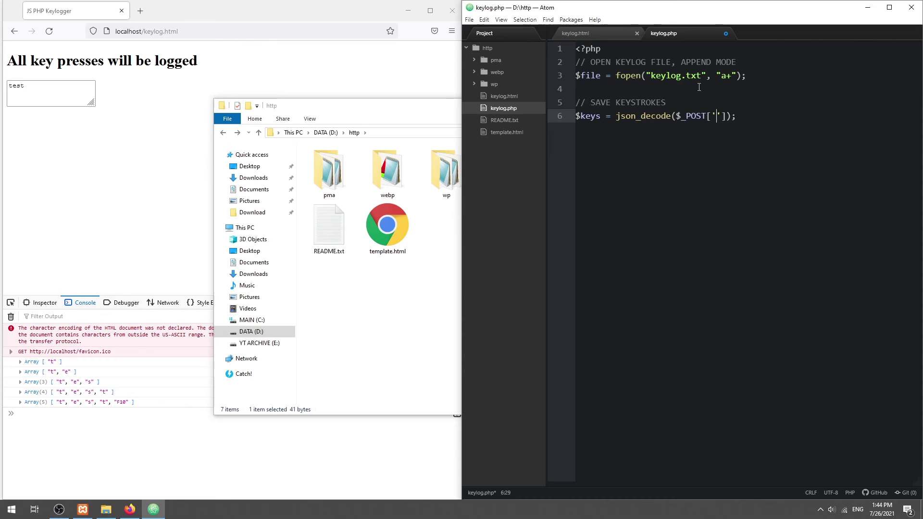
text(keys)
key(End)
key(Return)
text(forea)
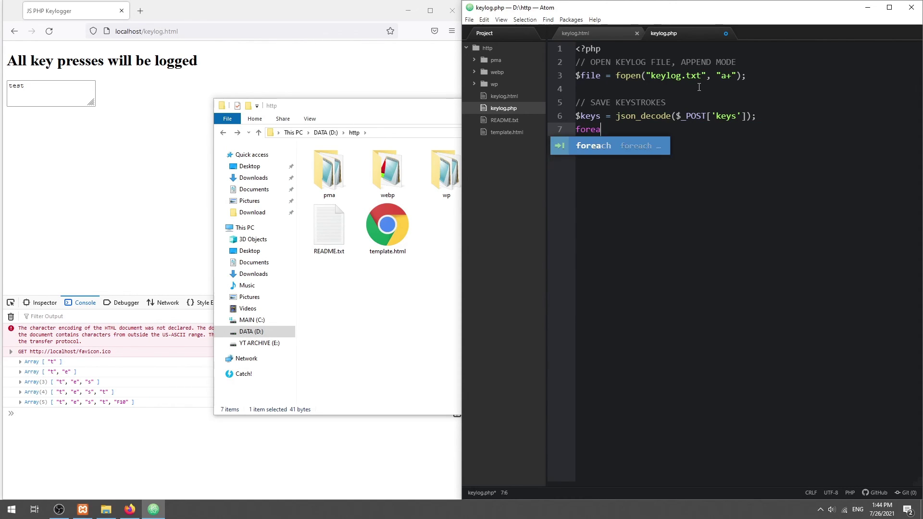
text(ch ($keys as $k=>$v) {)
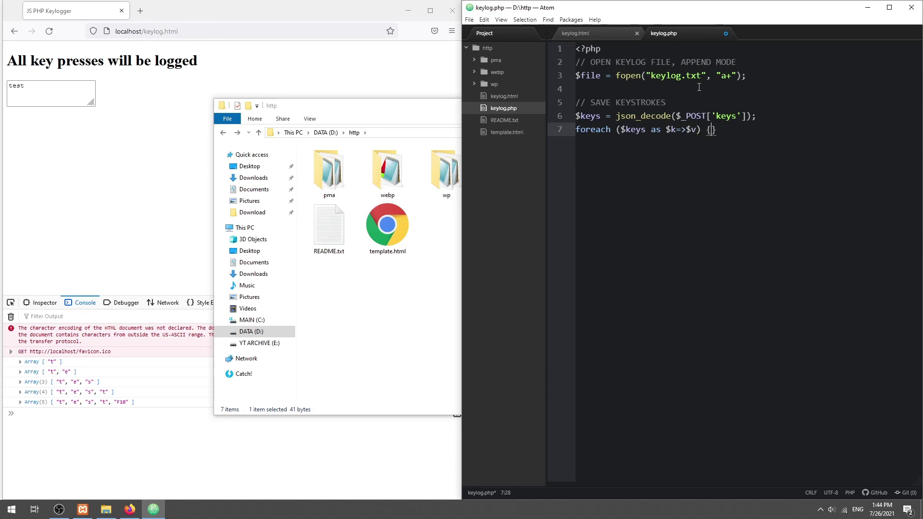
key(Return)
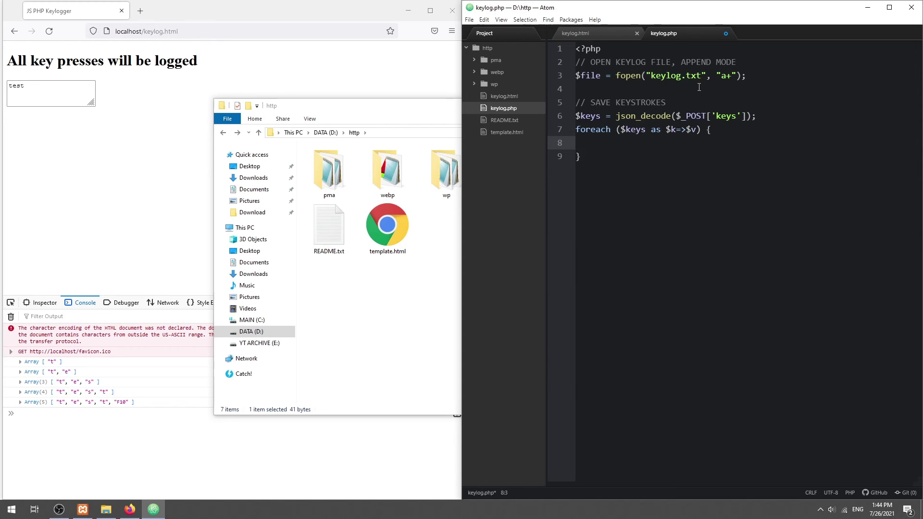
text(fw)
text(. PHP_EOL)
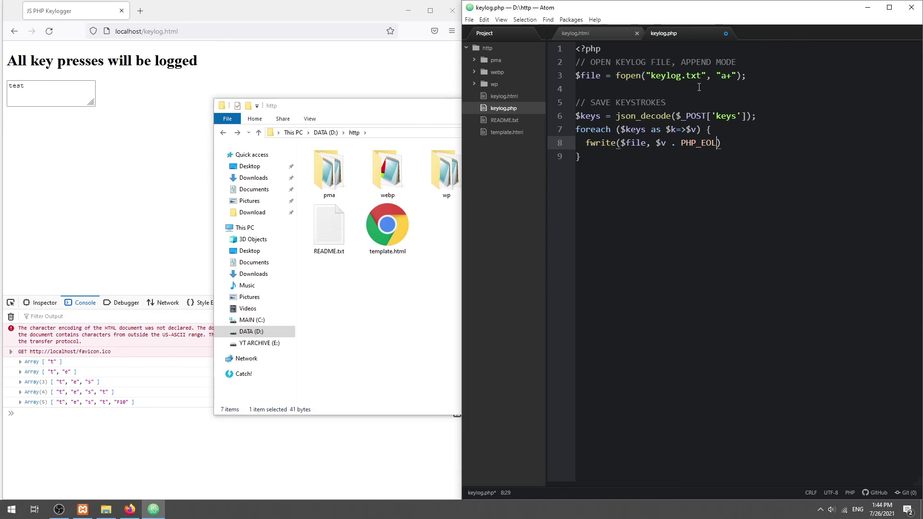
text(;)
key(Down)
key(End)
key(Return)
key(Return)
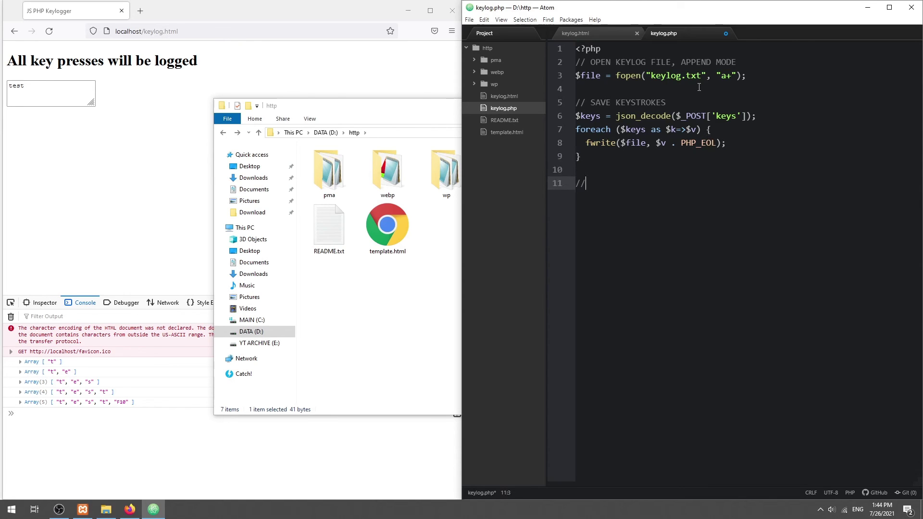
text( CLOSE)
Add fclose($file); and echo "OK"; to keylog.php and save it
key(Return)
text(fclose)
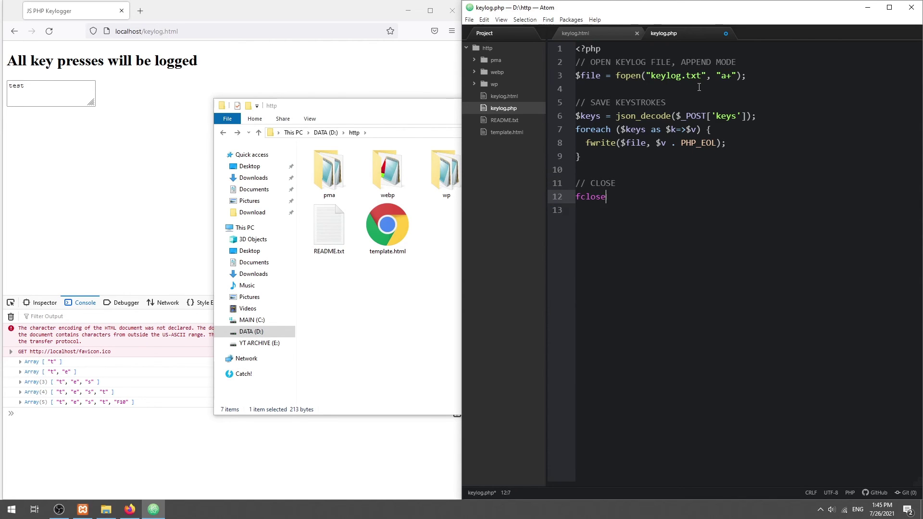
text(file);)
key(Return)
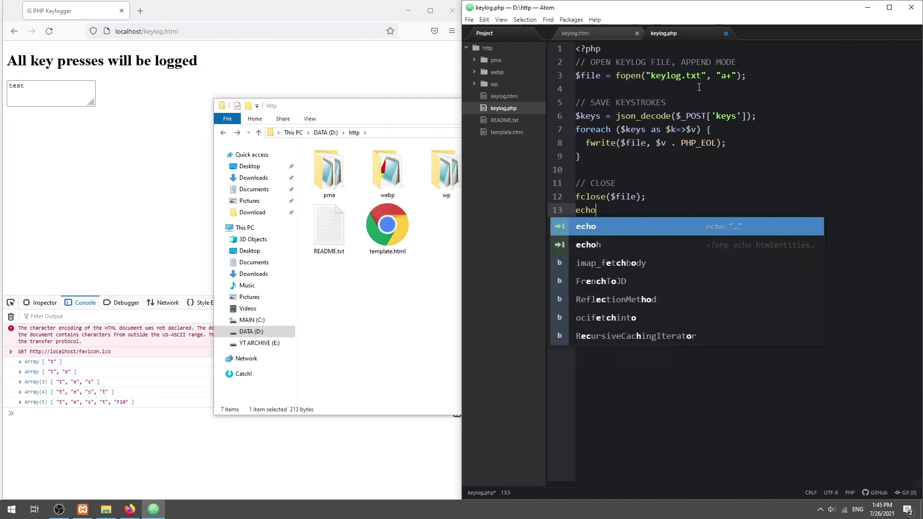
text(echo "OK"; // OPTIONAL, FOR TESTING)
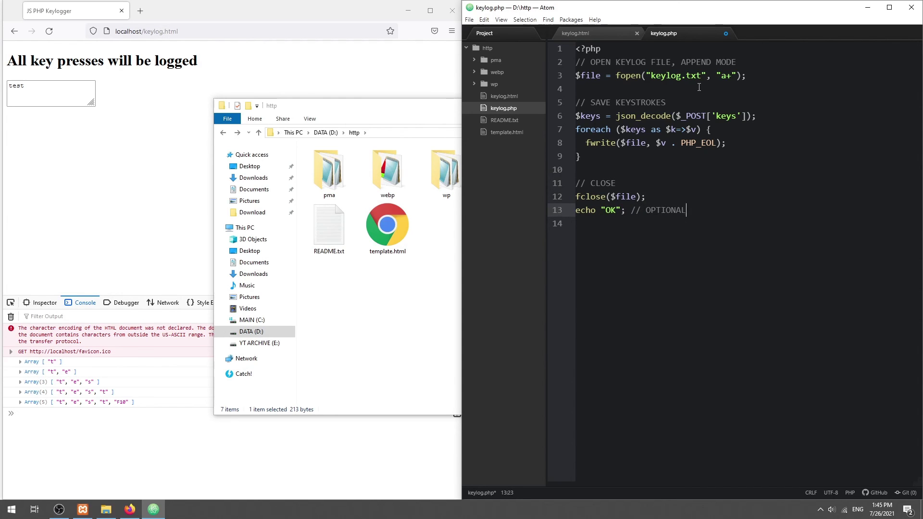
key(ctrl+s)
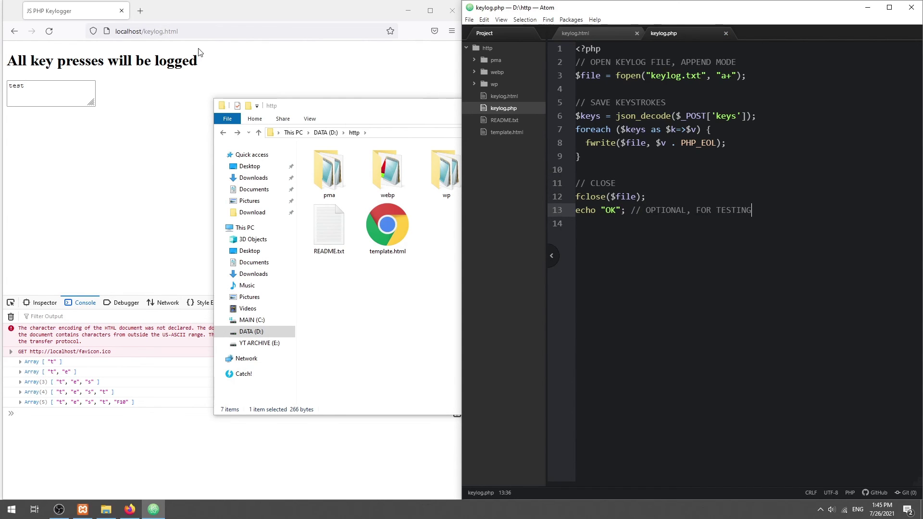
Reload localhost/keylog.html in Firefox and type FOO BAR! into the text box to test logging
click(204, 32)
key(Return)
click(45, 94)
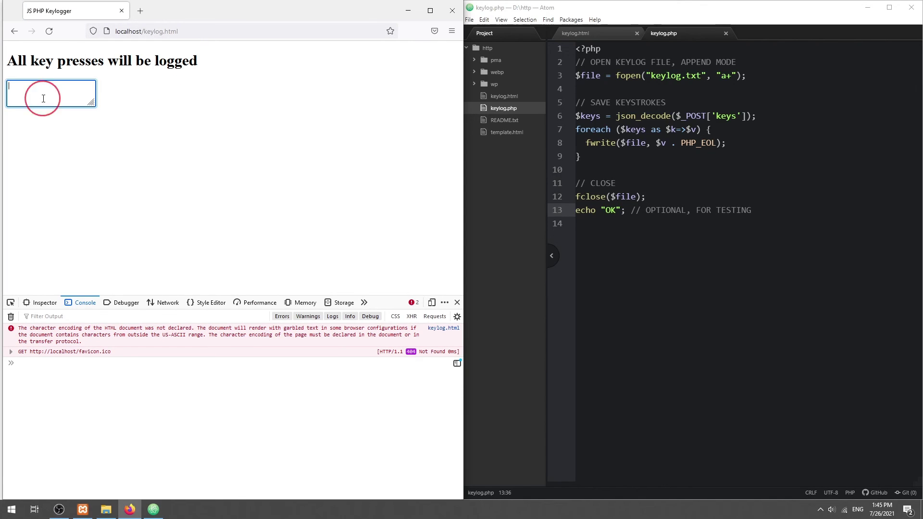
text(f)
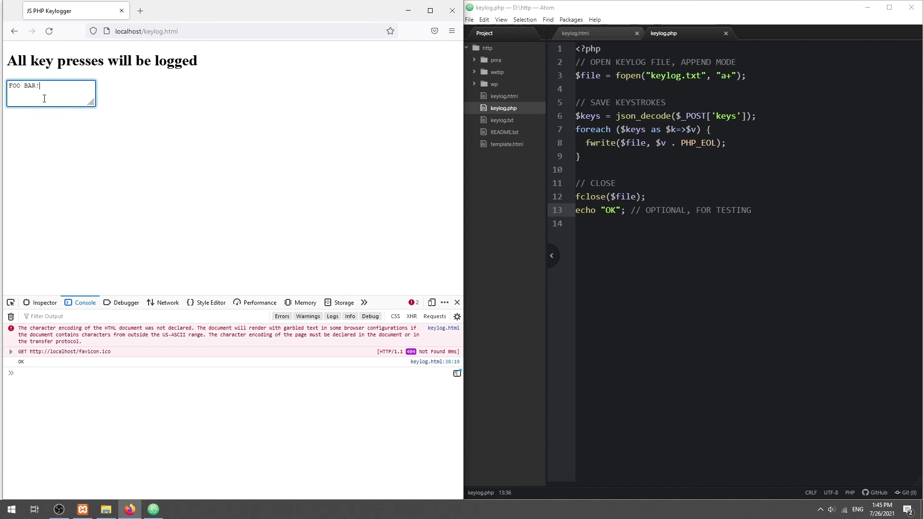
key(alt)
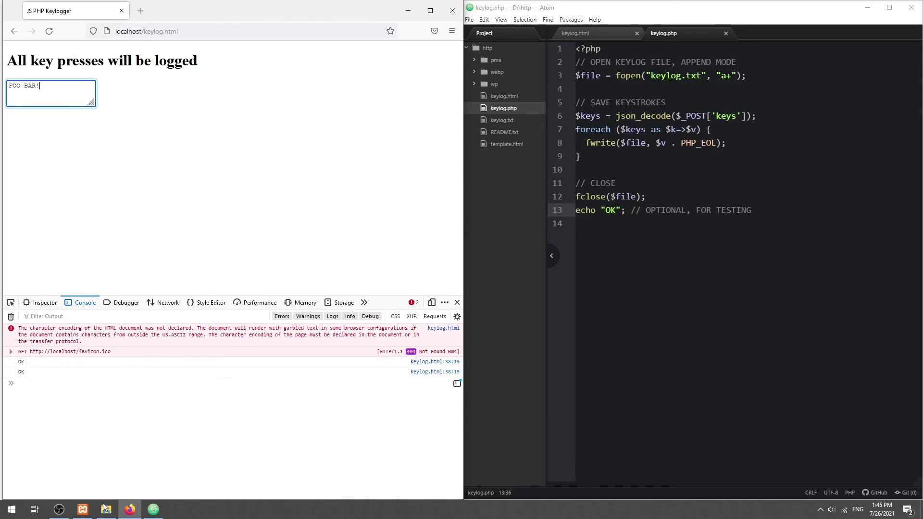
click(106, 511)
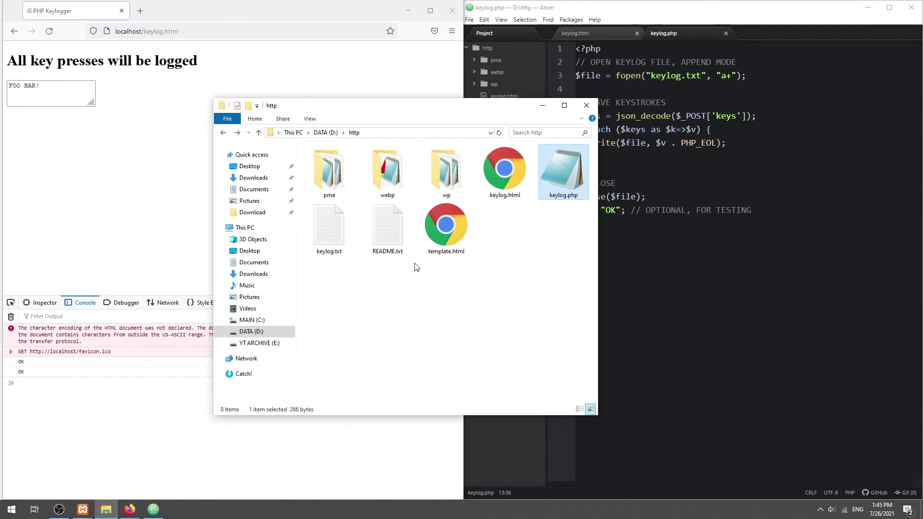
Open keylog.txt from the http folder in Notepad to view the logged keys
double_click(328, 229)
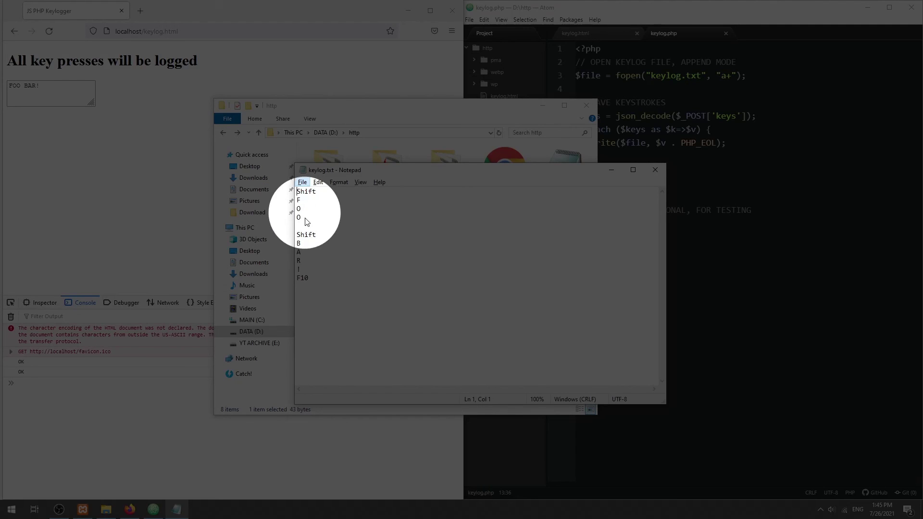